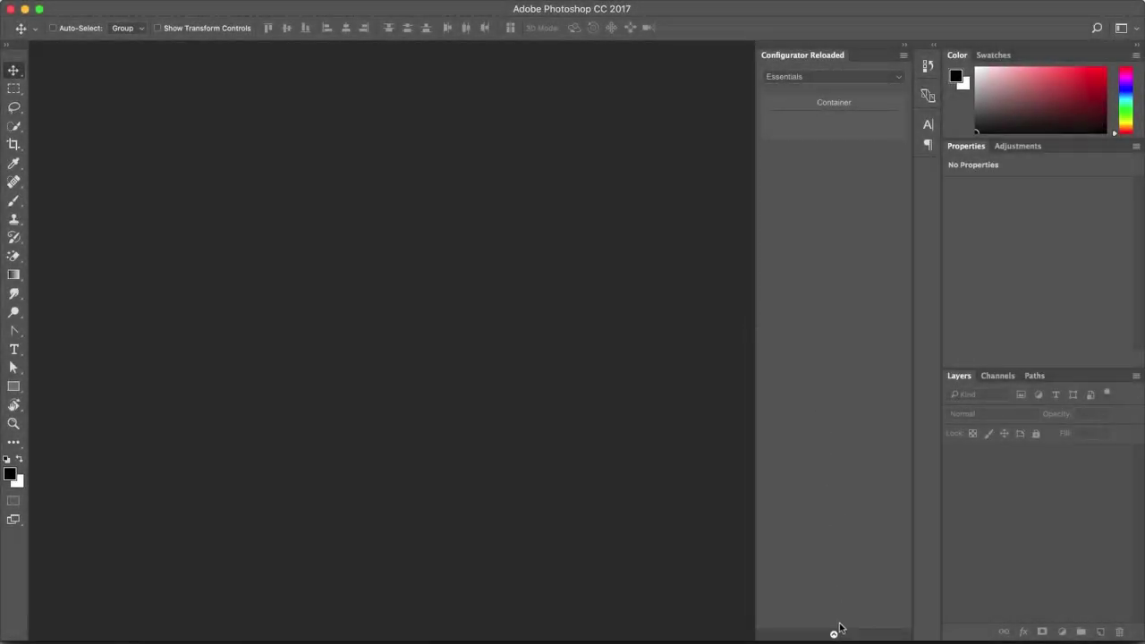
# From Menu Bar > Select, add Color Range, Focus Area, Select and Mask and Transform Selection to the Container.
pyautogui.click(833, 633)
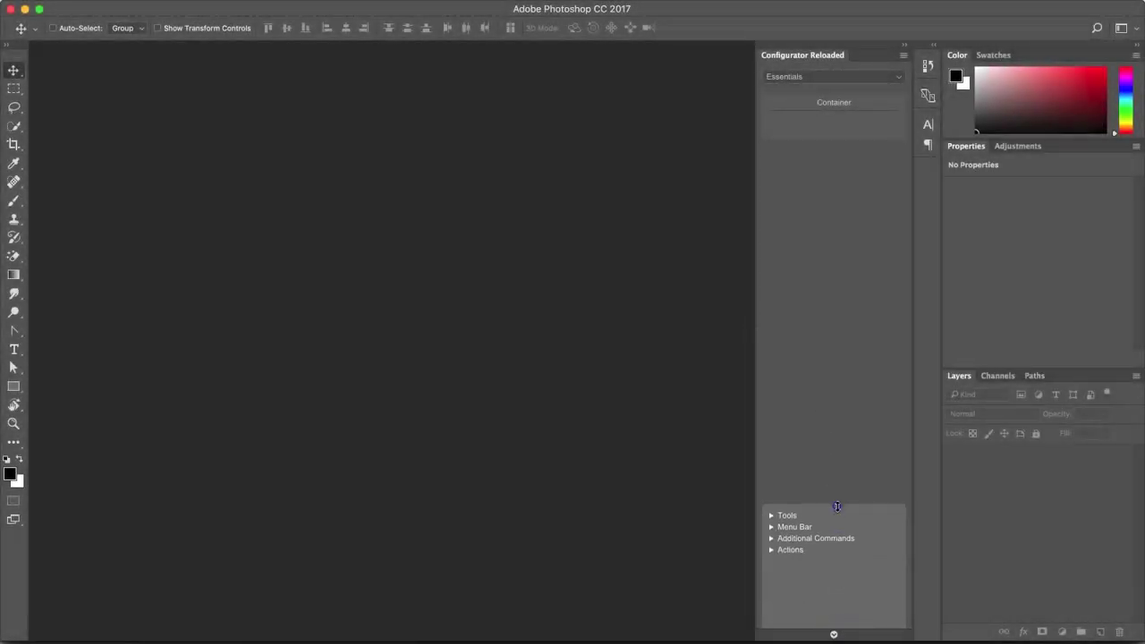
pyautogui.moveTo(836, 506); pyautogui.dragTo(836, 288)
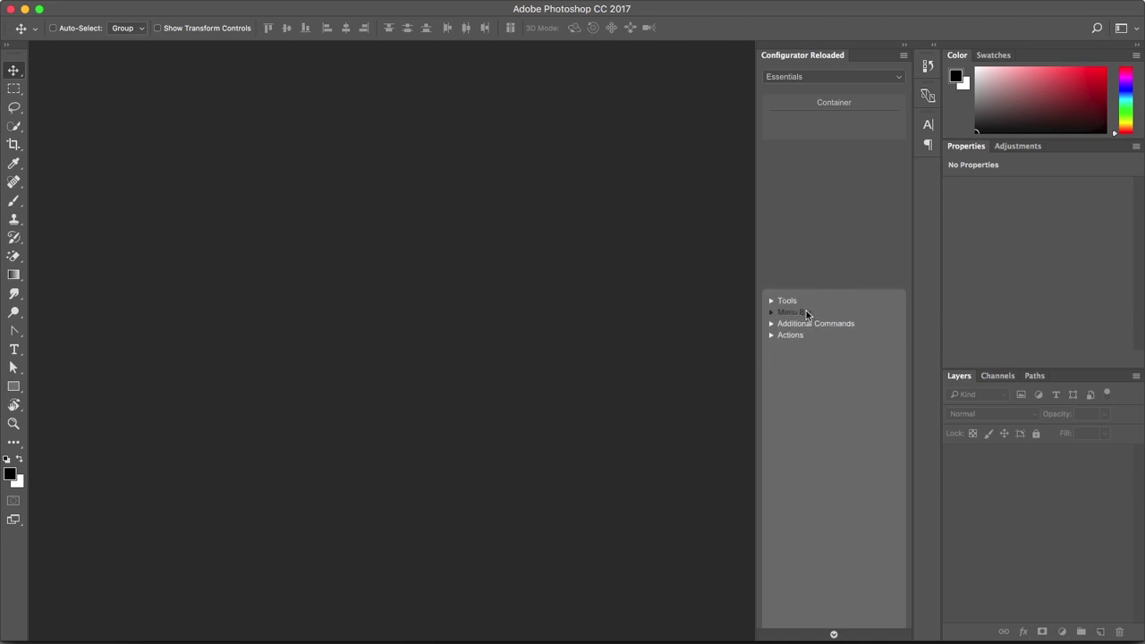
pyautogui.click(806, 311)
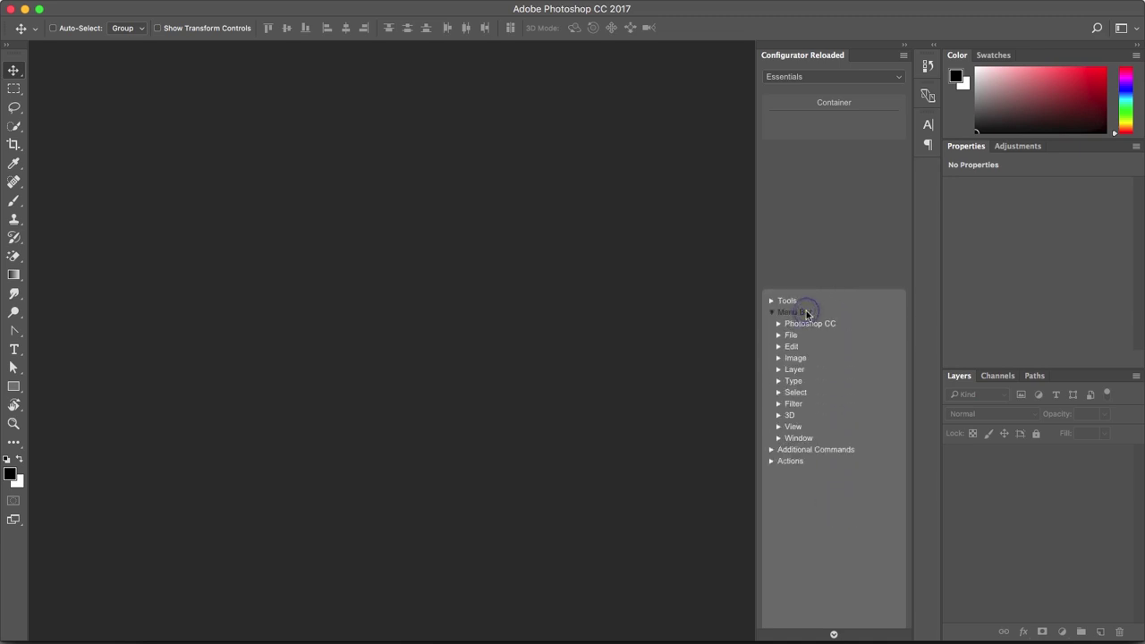
pyautogui.click(798, 393)
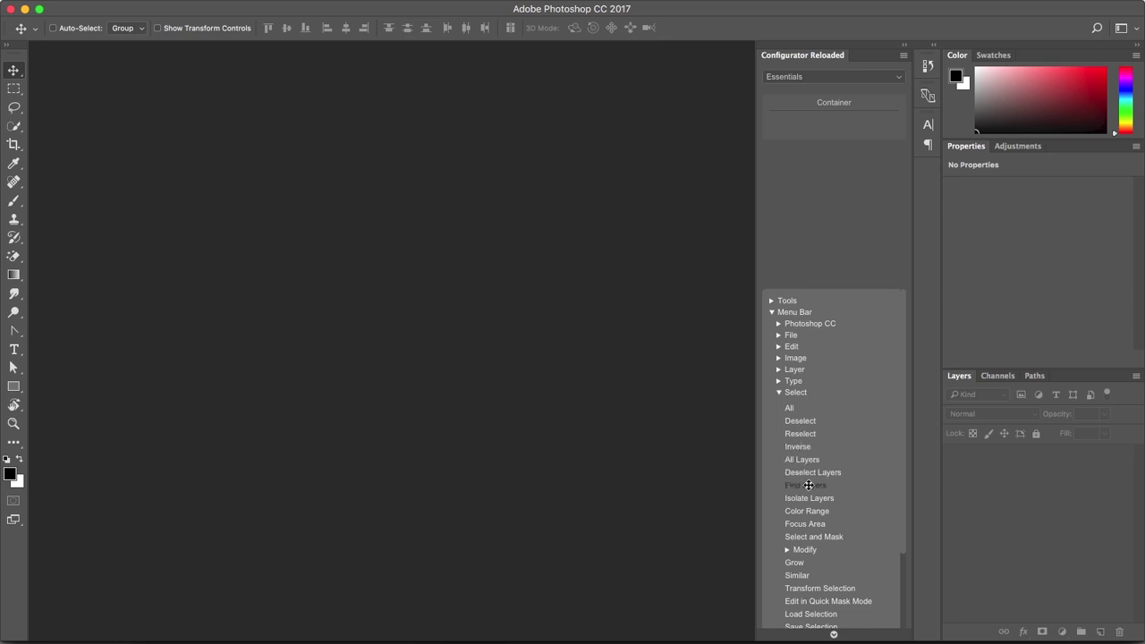
pyautogui.moveTo(809, 511); pyautogui.dragTo(818, 196)
pyautogui.moveTo(817, 125); pyautogui.dragTo(817, 125)
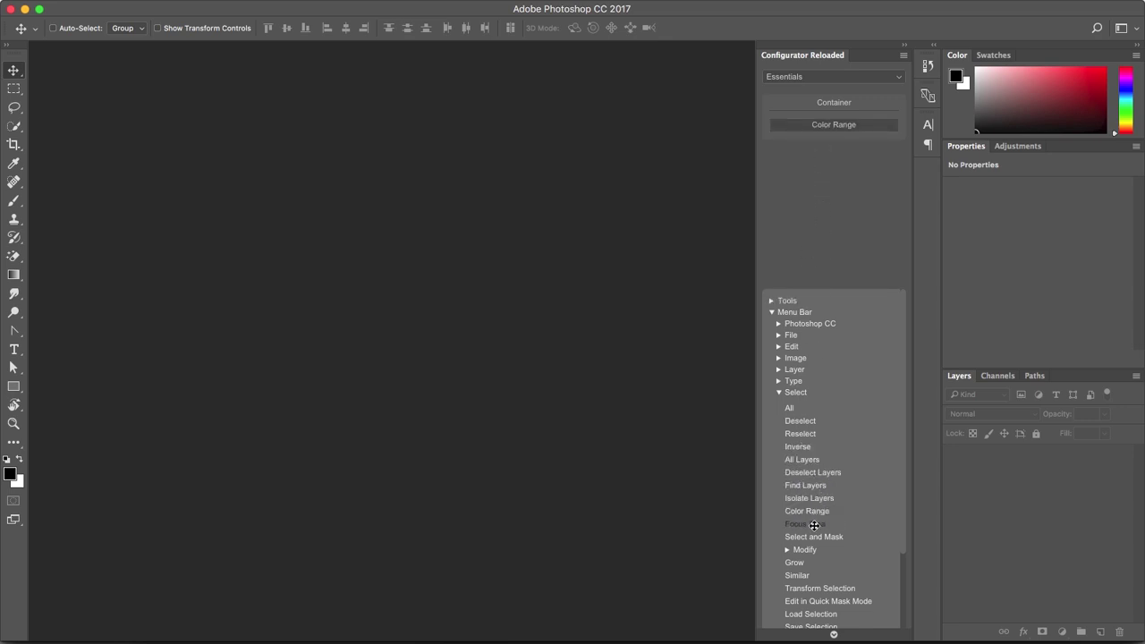
pyautogui.moveTo(813, 525); pyautogui.dragTo(842, 143)
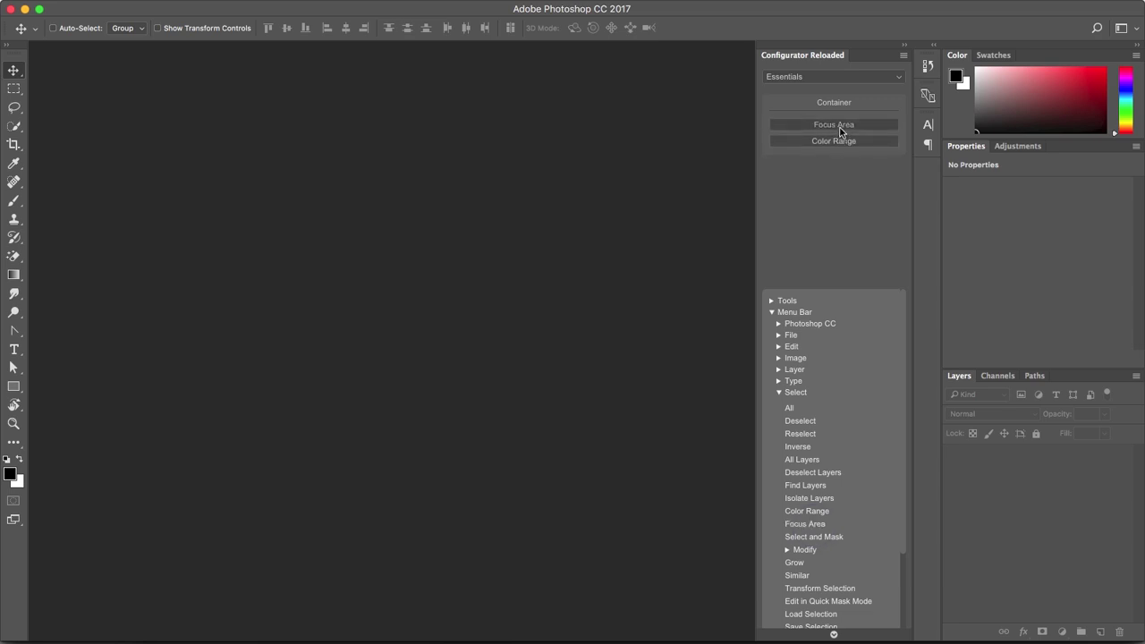
pyautogui.moveTo(819, 537)
pyautogui.mouseDown()
pyautogui.moveTo(844, 313)
pyautogui.moveTo(841, 142)
pyautogui.mouseUp()
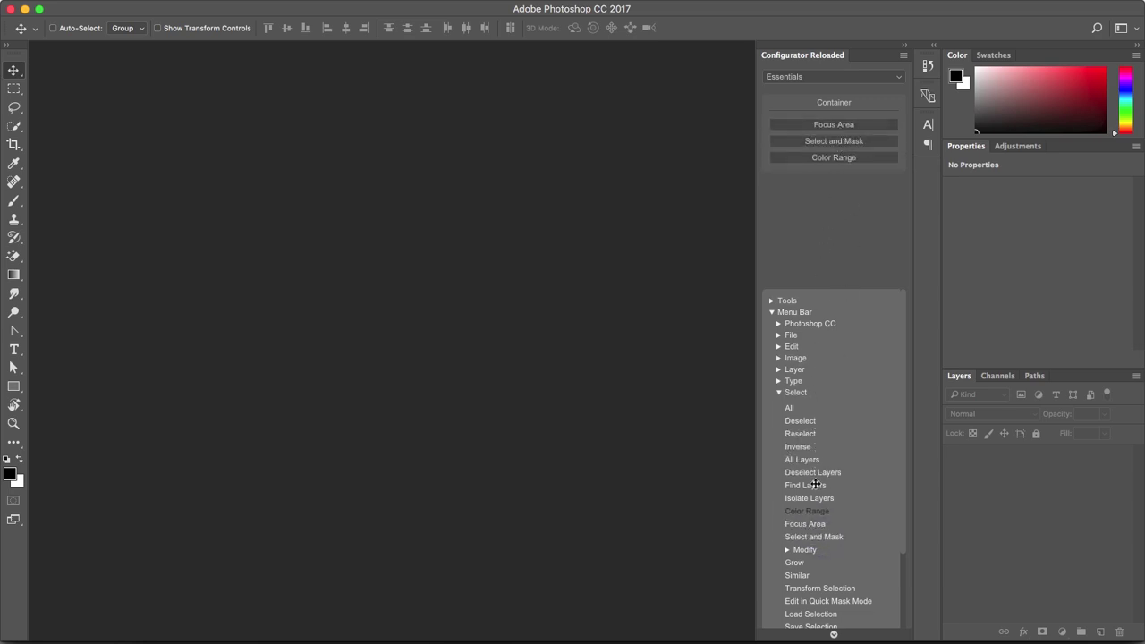
pyautogui.moveTo(819, 588); pyautogui.dragTo(836, 117)
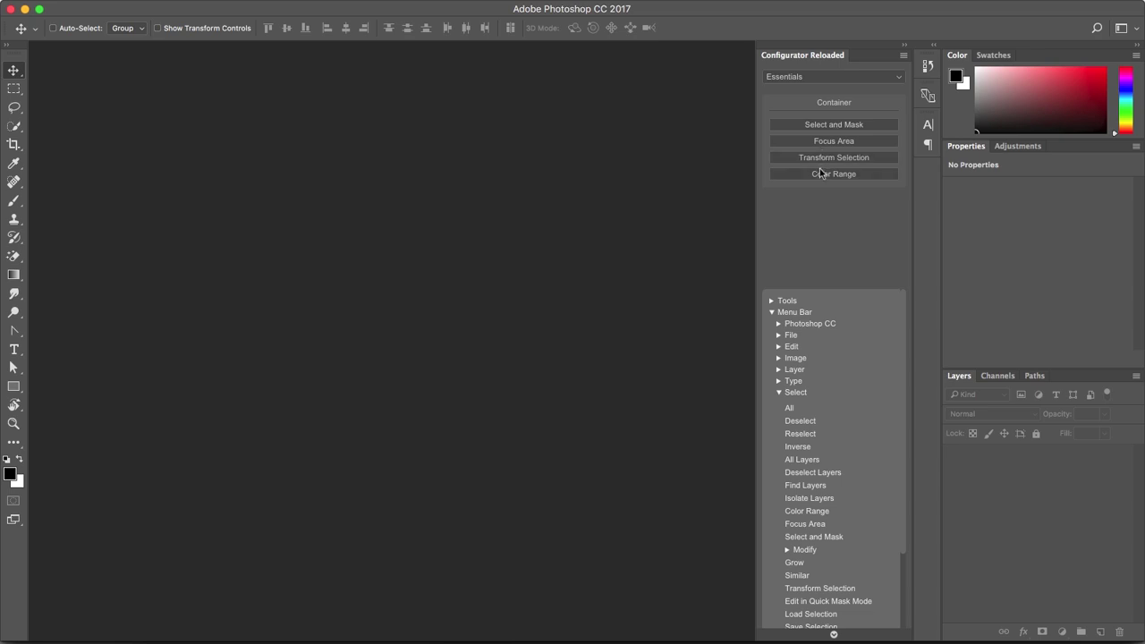
# Collapse the Menu Bar commands and add a new Tools-Container to the panel.
pyautogui.click(797, 312)
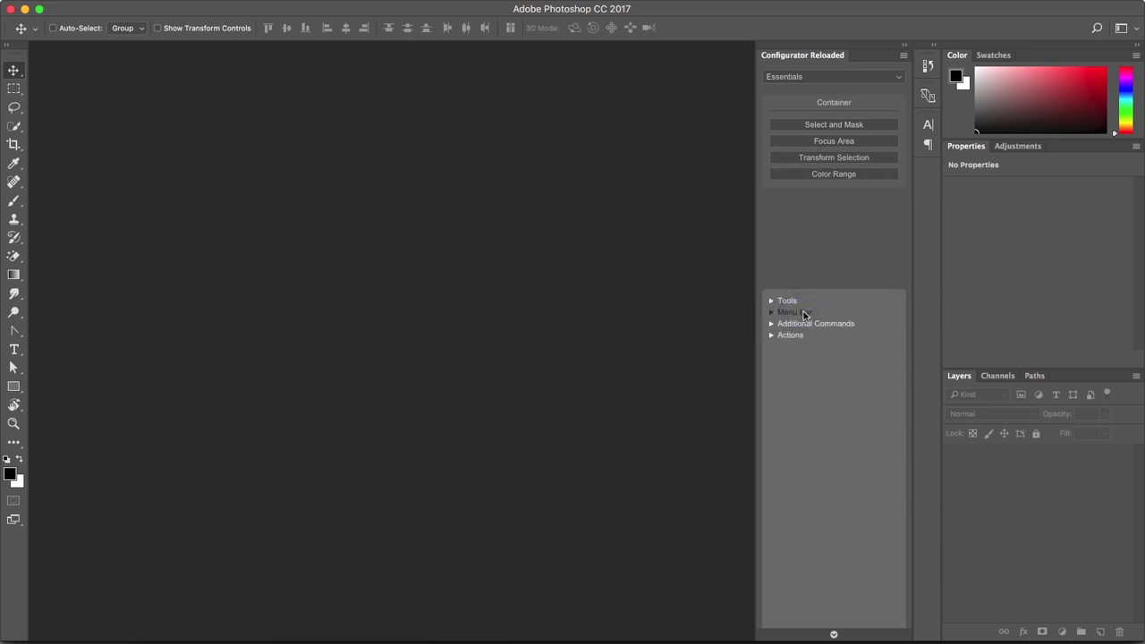
pyautogui.moveTo(810, 289); pyautogui.dragTo(810, 327)
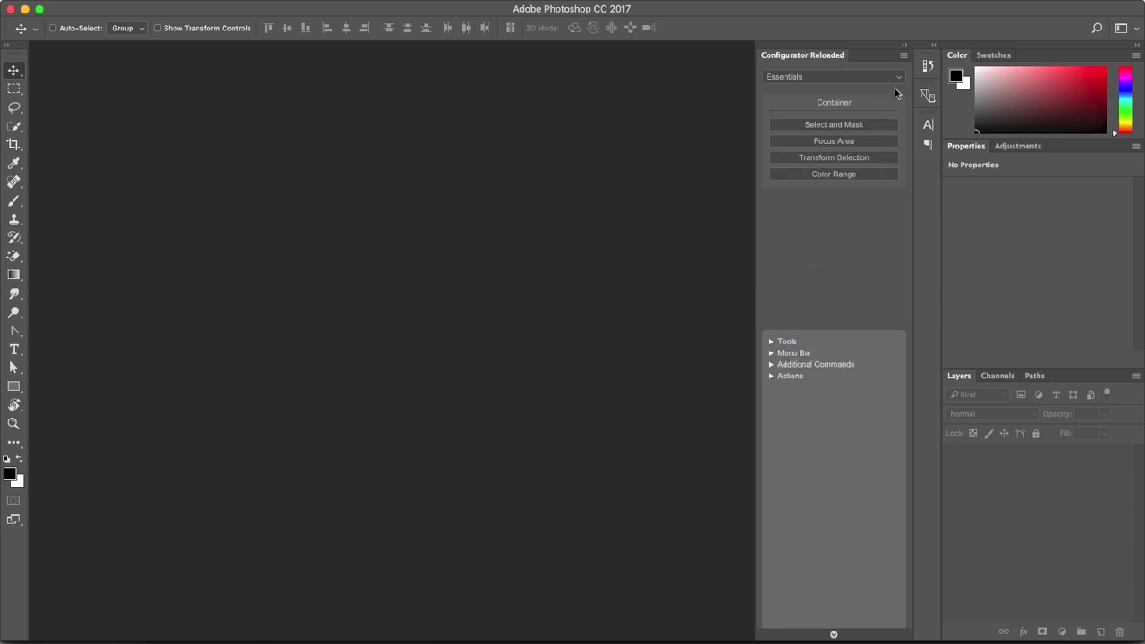
pyautogui.click(903, 56)
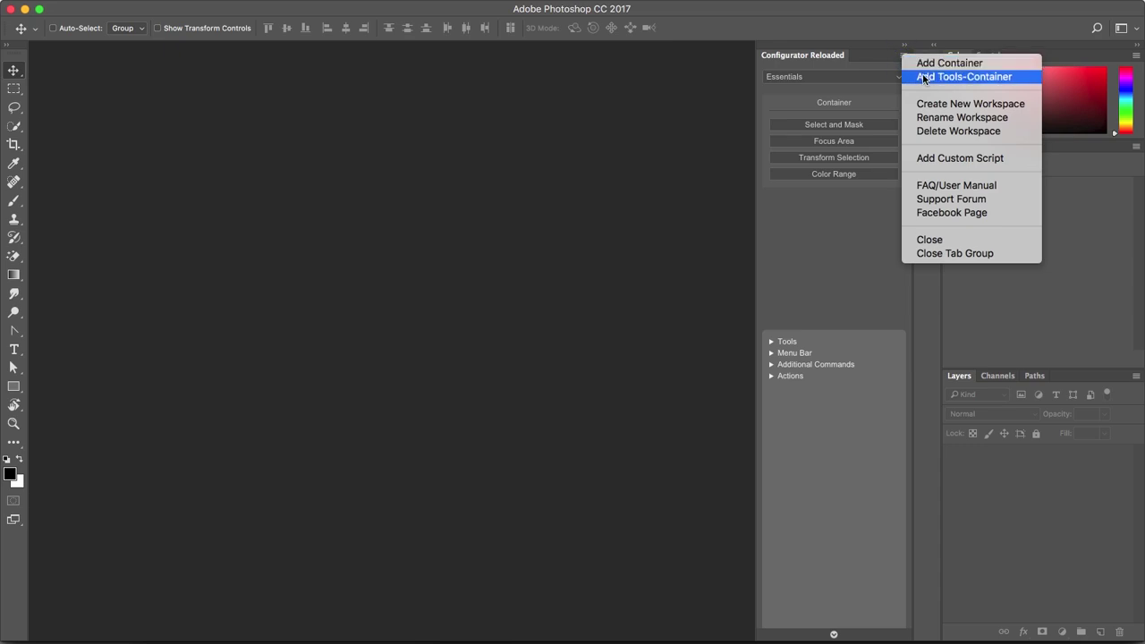
pyautogui.click(925, 78)
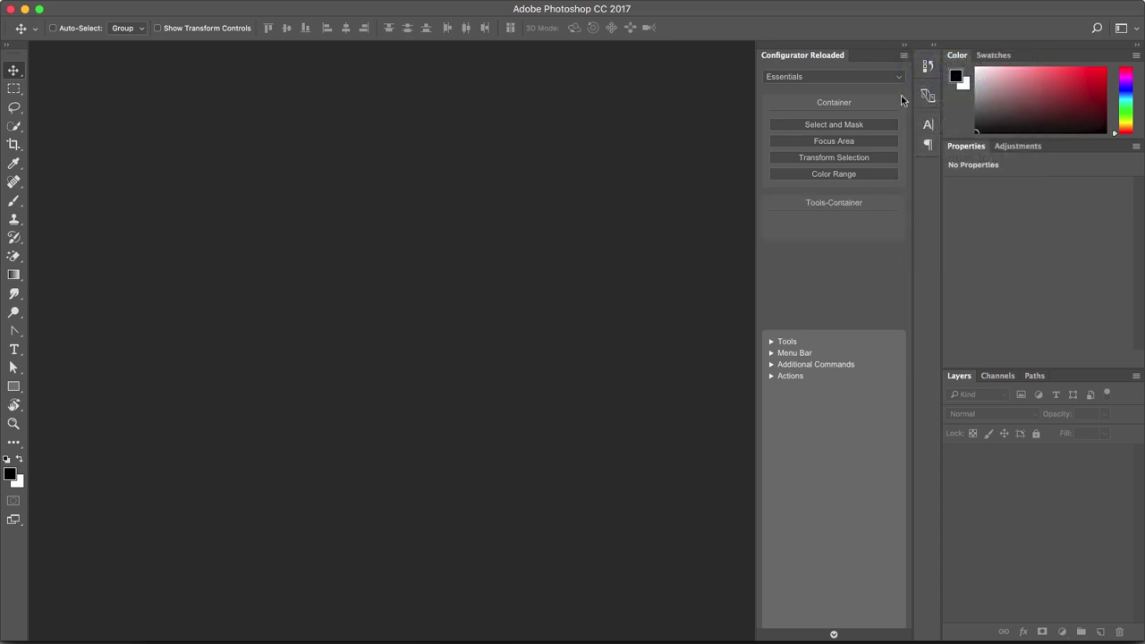
# Fill the Tools-Container with the Move, Marquee, Brush, Dodge, Patch and Clone Stamp tools.
pyautogui.click(787, 341)
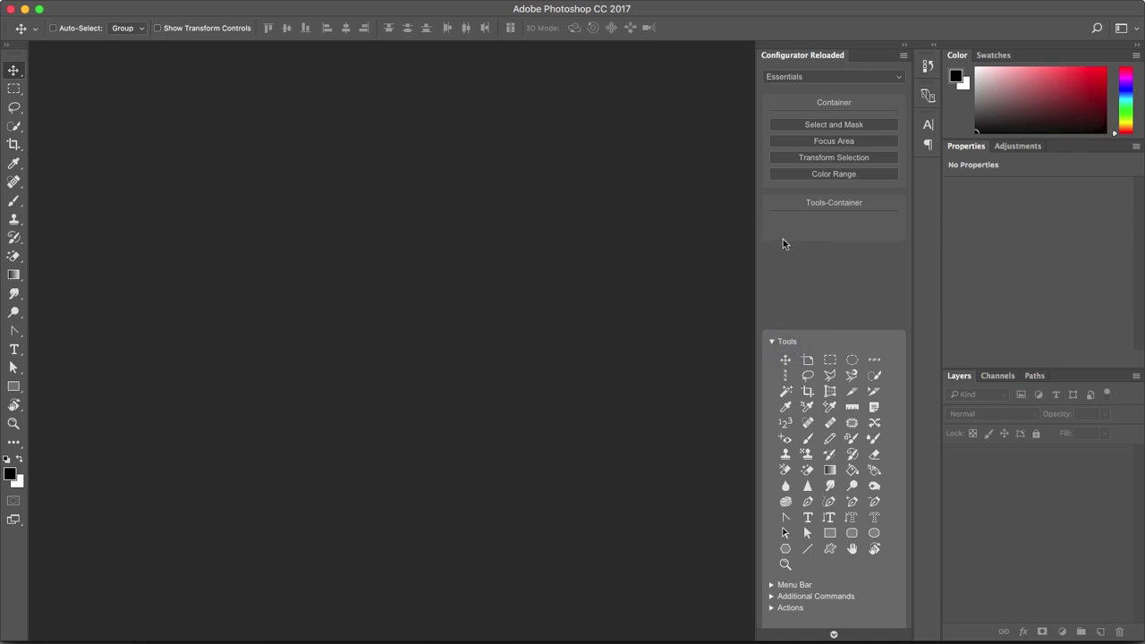
pyautogui.moveTo(783, 239); pyautogui.dragTo(781, 225)
pyautogui.moveTo(830, 359); pyautogui.dragTo(778, 225)
pyautogui.moveTo(808, 439); pyautogui.dragTo(774, 227)
pyautogui.moveTo(852, 485); pyautogui.dragTo(805, 226)
pyautogui.moveTo(851, 422); pyautogui.dragTo(815, 226)
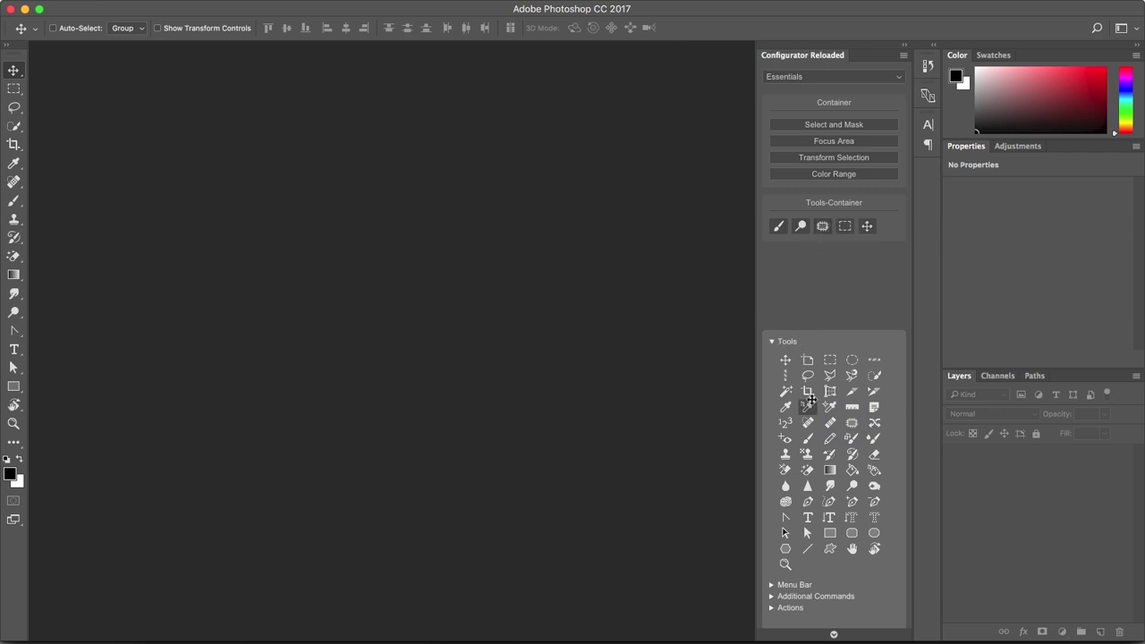
pyautogui.moveTo(811, 400); pyautogui.dragTo(865, 227)
pyautogui.click(794, 341)
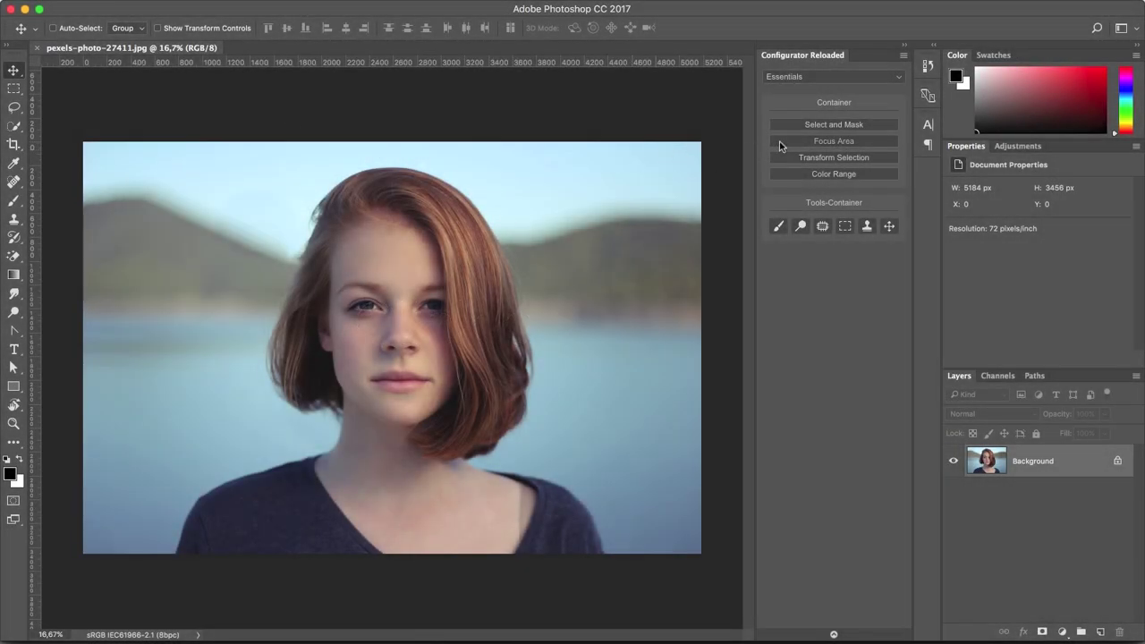
# Try Select and Mask, Focus Area, Transform Selection (face shrunk to ~73%) and Color Range on the photo.
pyautogui.click(802, 126)
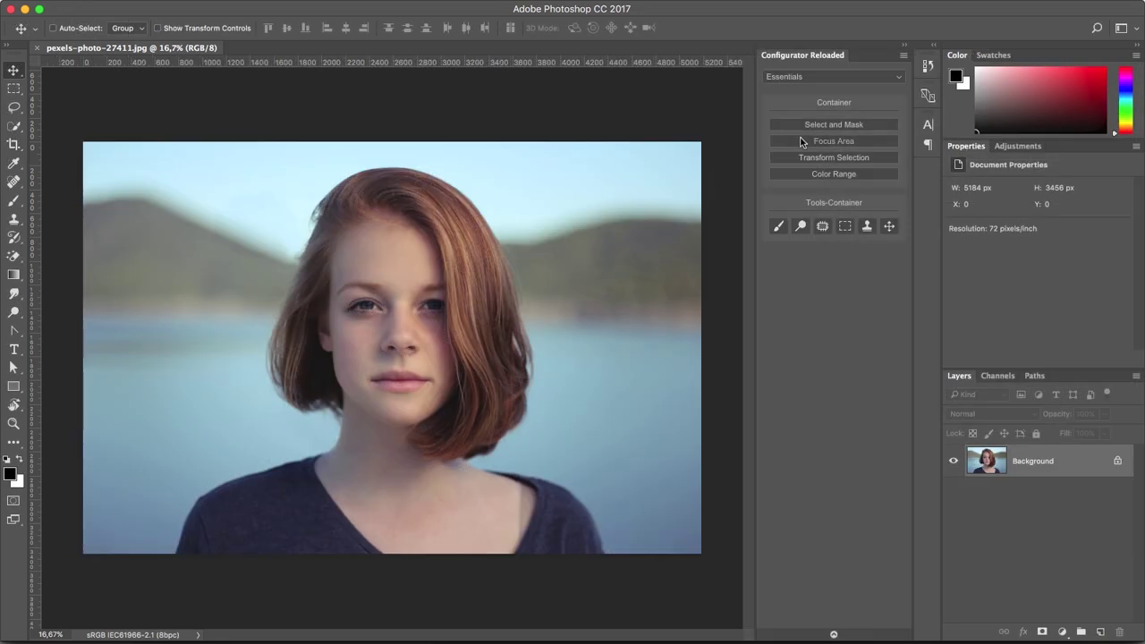
pyautogui.click(802, 142)
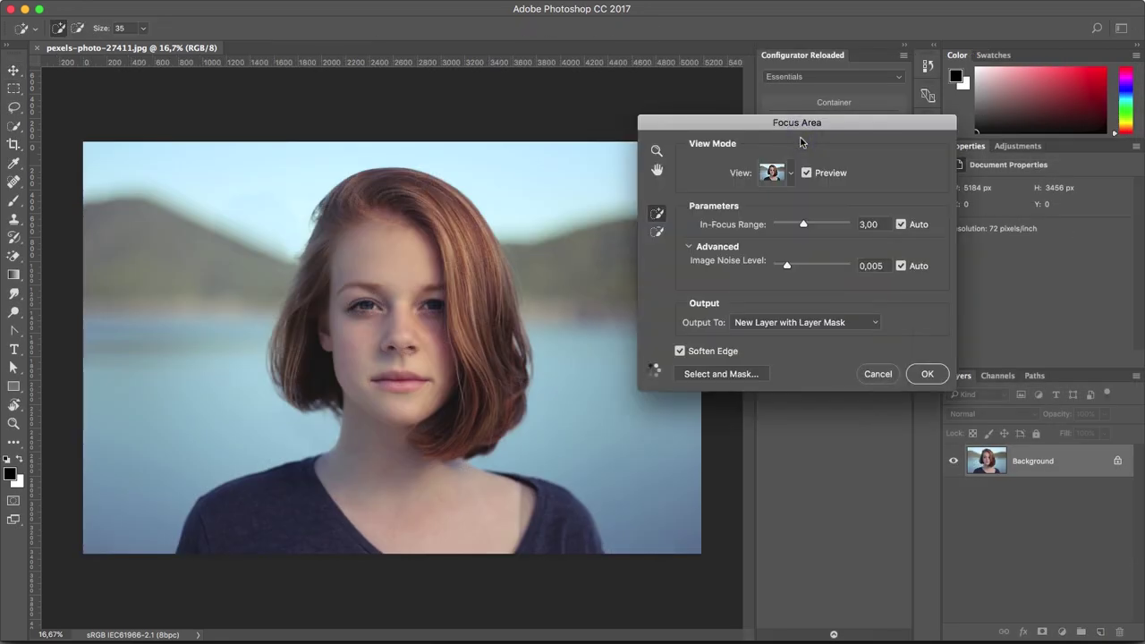
pyautogui.press('Escape')
pyautogui.click(834, 158)
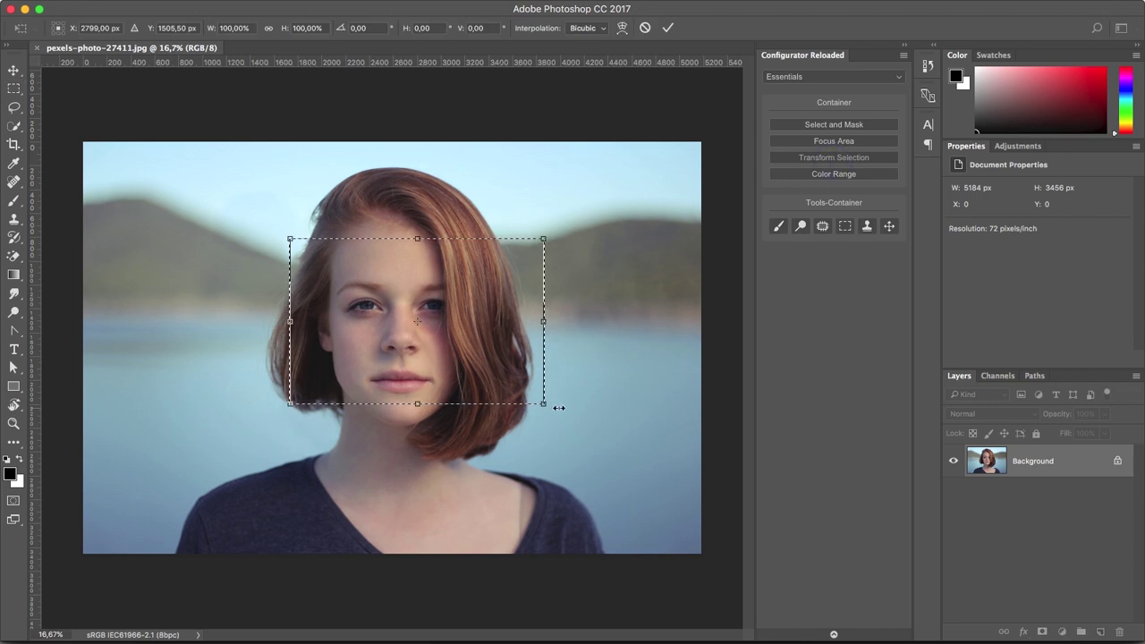
pyautogui.moveTo(542, 404); pyautogui.dragTo(509, 383)
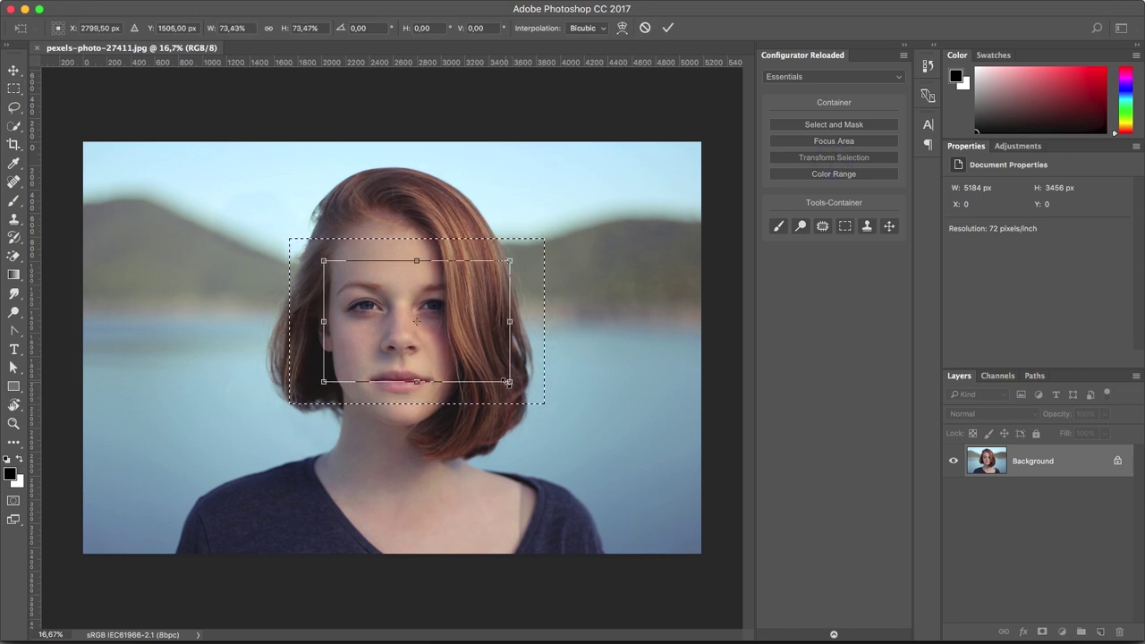
pyautogui.press('Return')
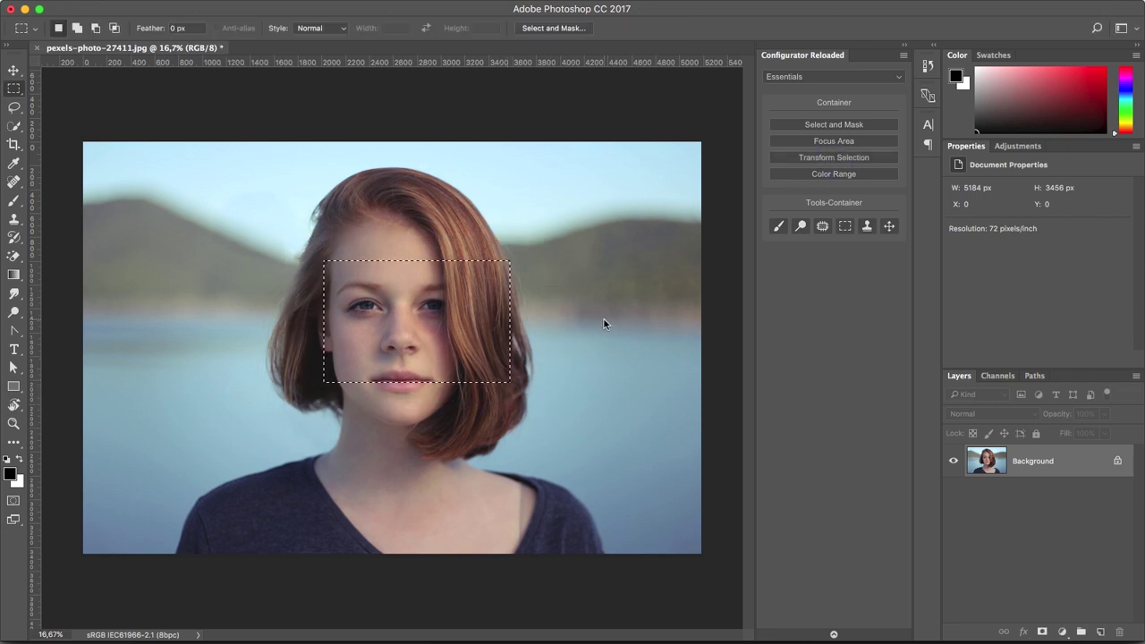
pyautogui.click(659, 229)
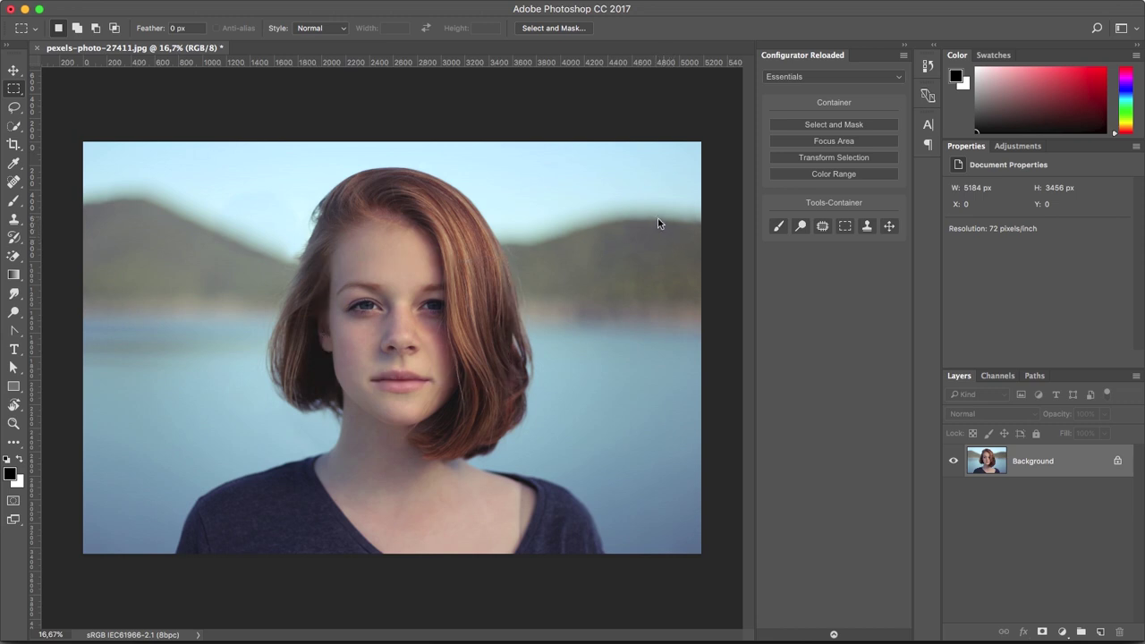
pyautogui.click(807, 176)
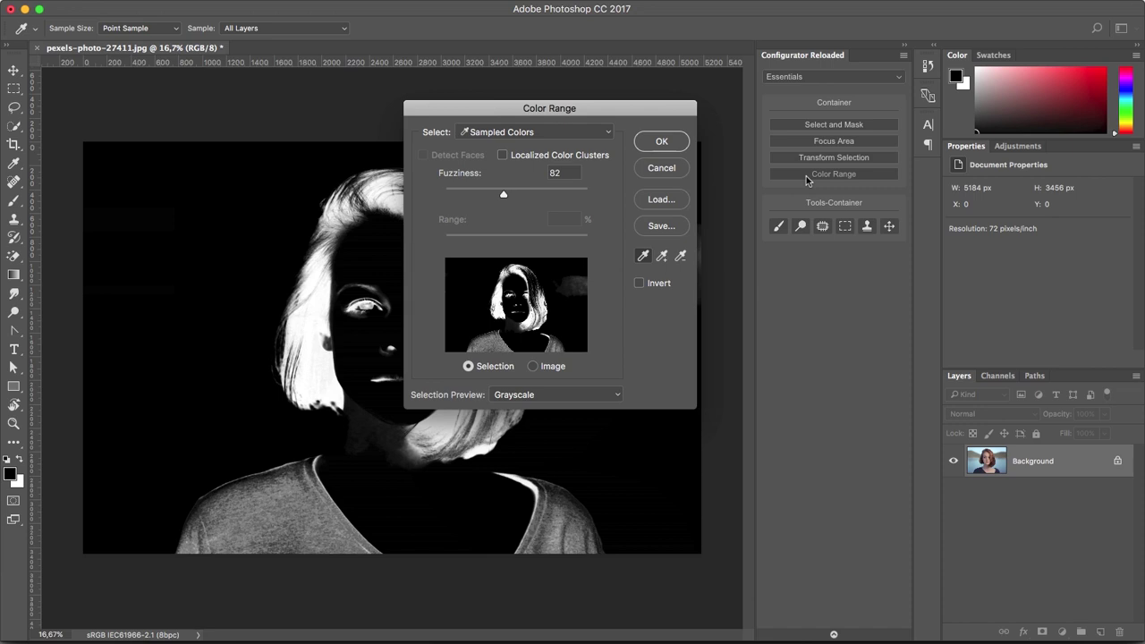
pyautogui.press('Escape')
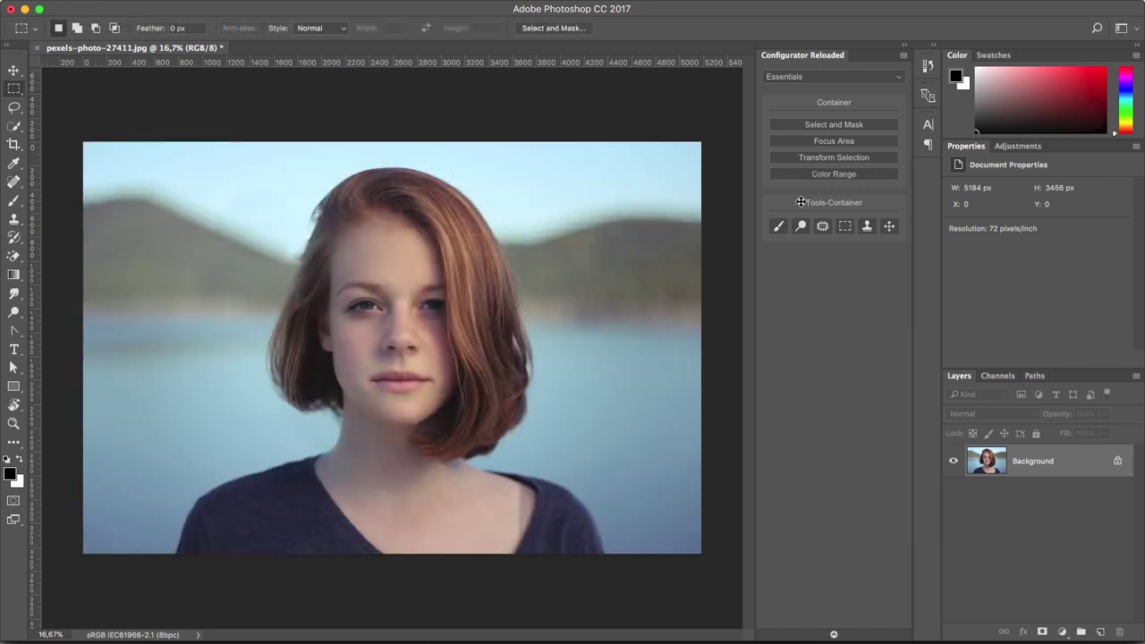
# Switch the active tool through Brush, Dodge, Patch, Rectangular Marquee, Clone Stamp and Move.
pyautogui.click(781, 226)
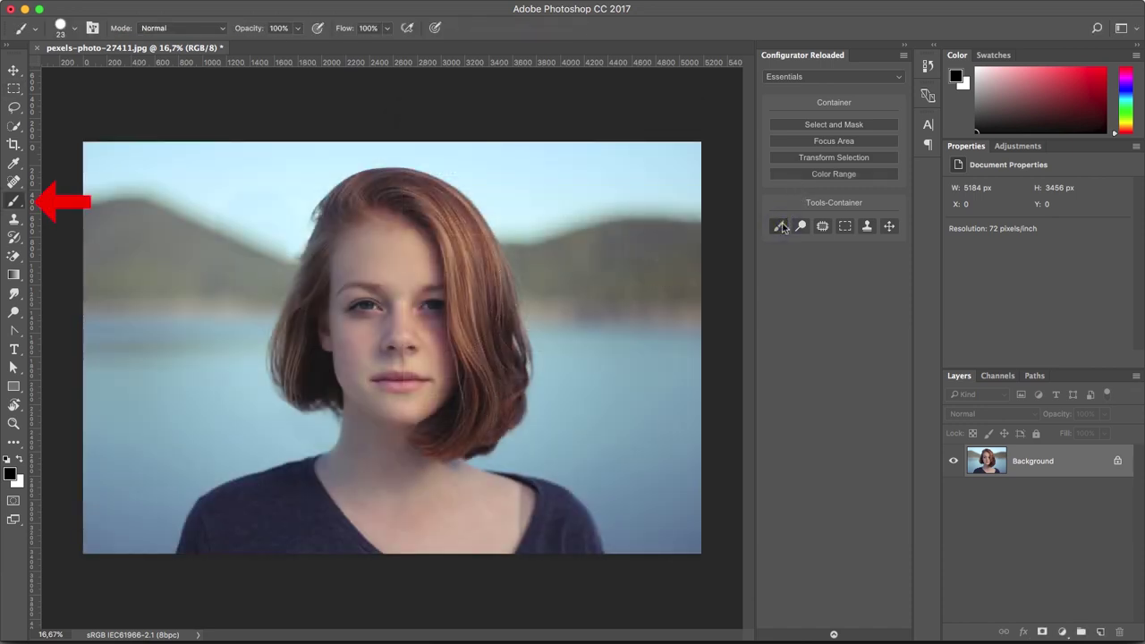
pyautogui.click(800, 227)
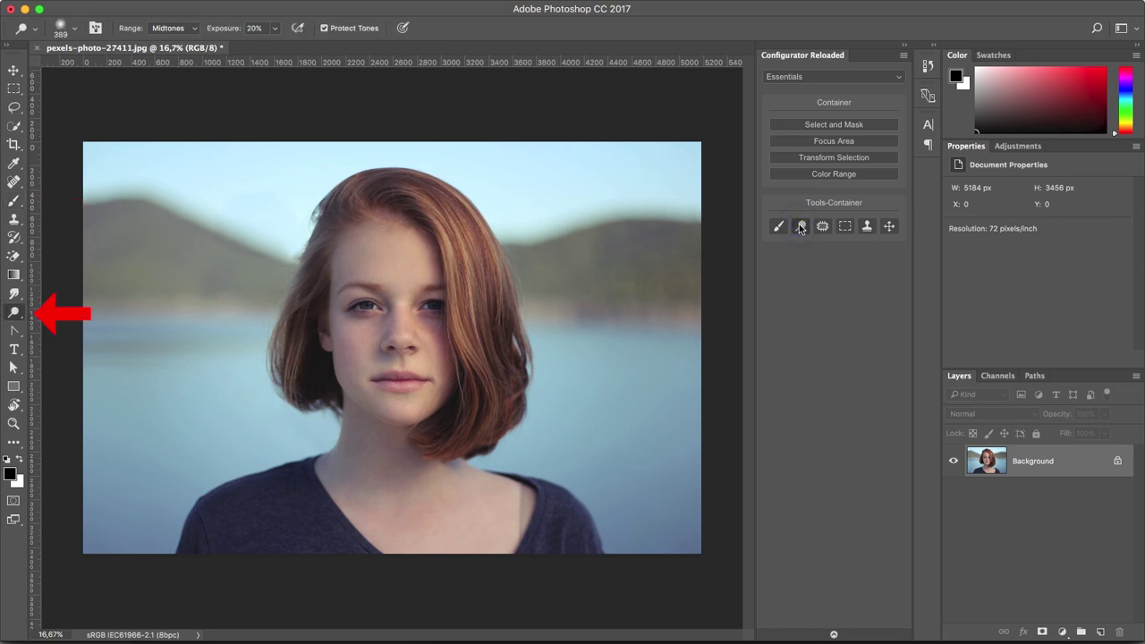
pyautogui.click(822, 228)
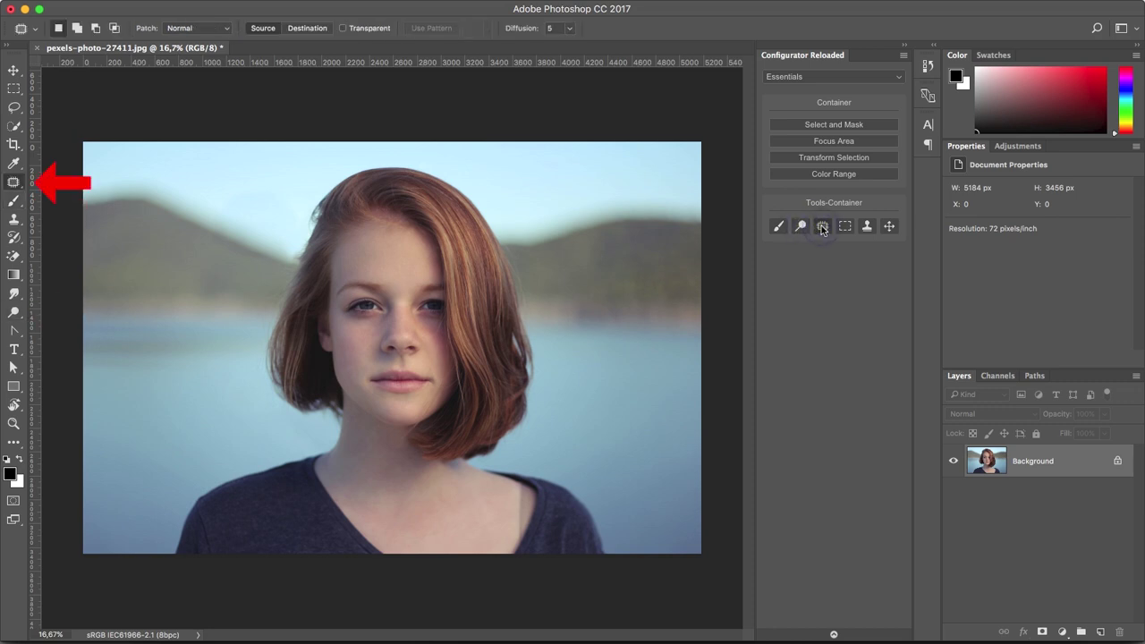
pyautogui.click(844, 228)
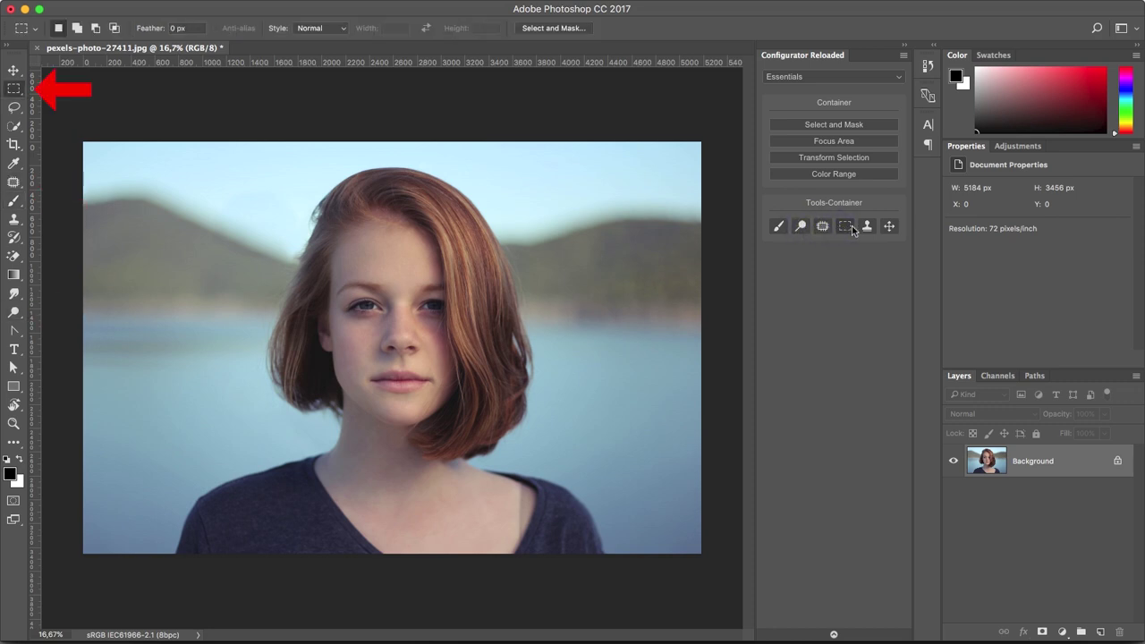
pyautogui.click(867, 228)
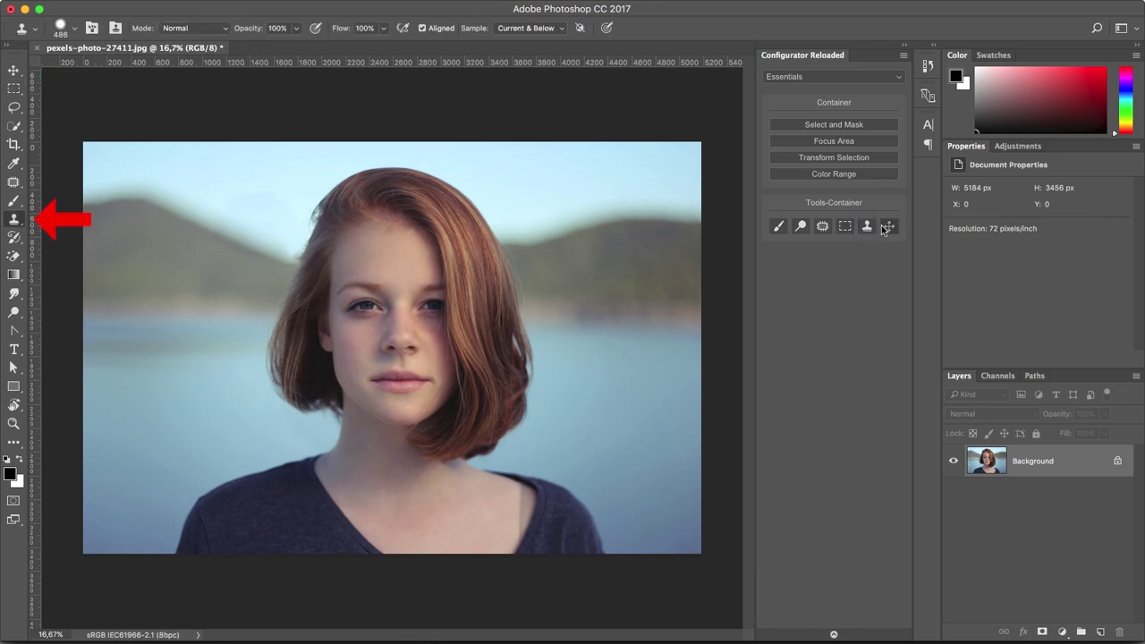
pyautogui.click(888, 225)
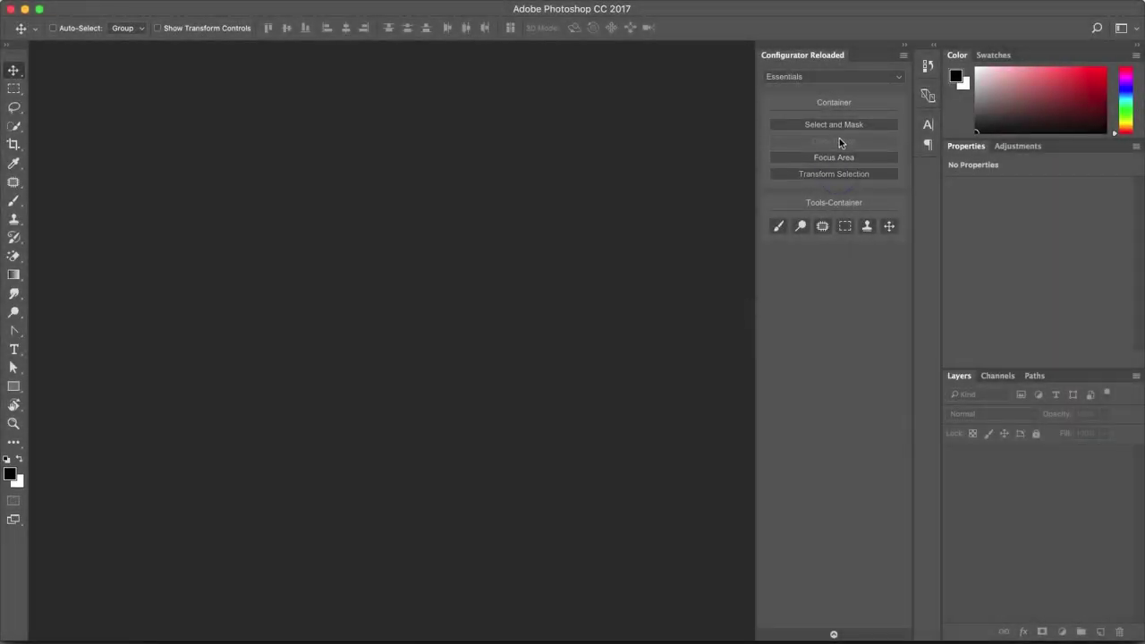
# Move Color Range to the top of the commands and reorder the tools to start with Move, then Marquee.
pyautogui.moveTo(838, 176)
pyautogui.mouseDown()
pyautogui.moveTo(838, 144)
pyautogui.moveTo(843, 159)
pyautogui.mouseUp()
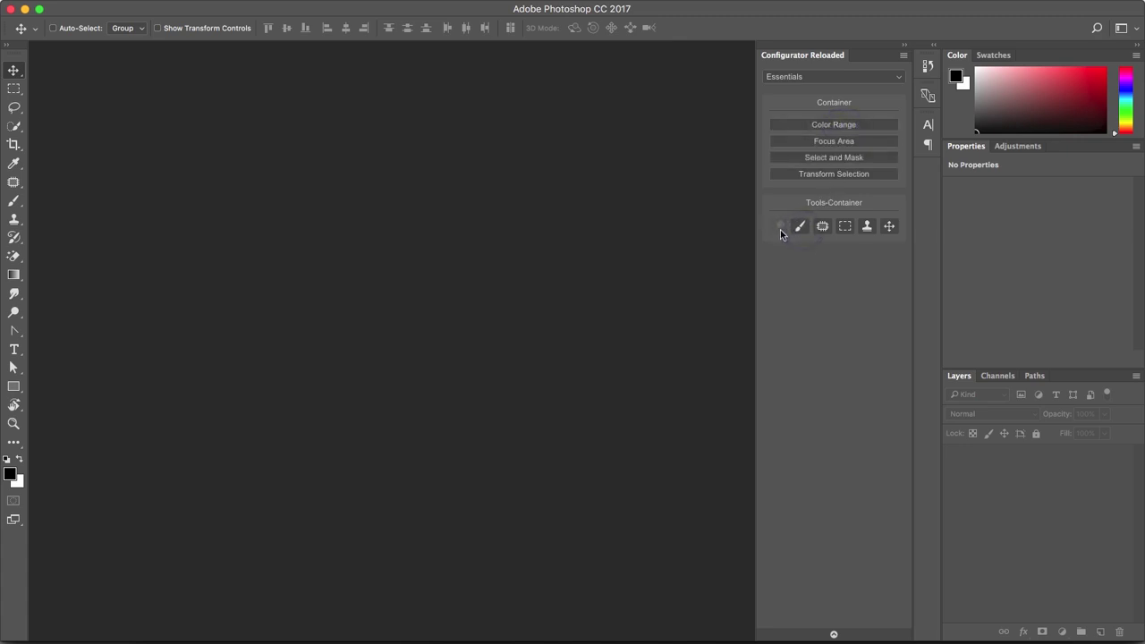
pyautogui.moveTo(779, 229); pyautogui.dragTo(777, 230)
pyautogui.moveTo(816, 235)
pyautogui.mouseDown()
pyautogui.moveTo(878, 231)
pyautogui.moveTo(863, 228)
pyautogui.mouseUp()
# Add a third container holding the Aged Photo and Soft Edge Glow actions from Image Effects.
pyautogui.click(903, 55)
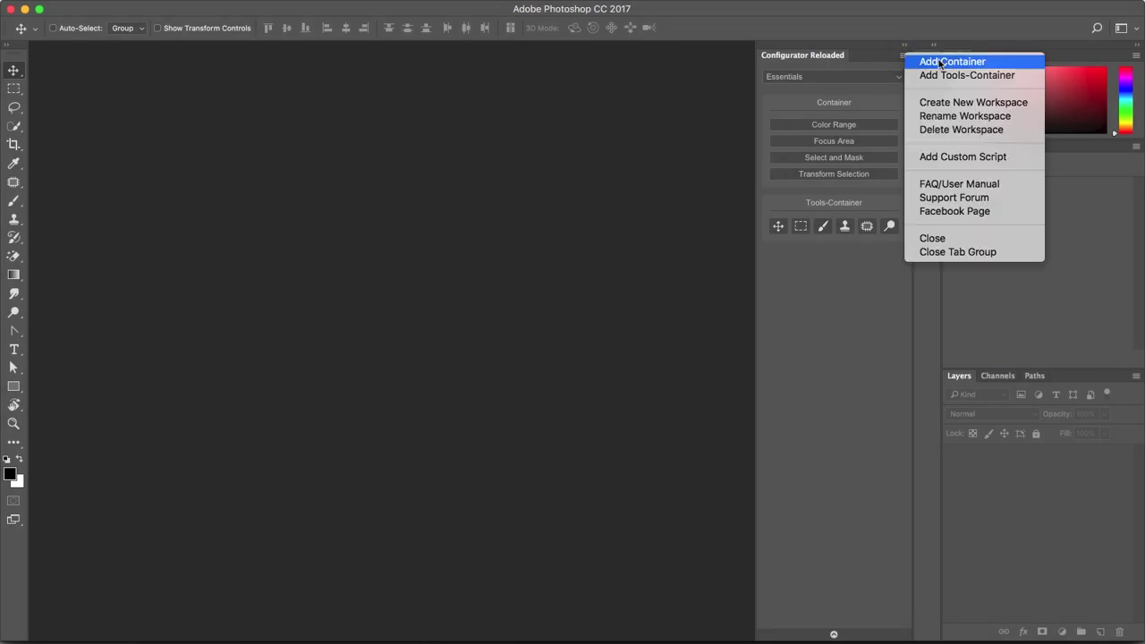
pyautogui.click(939, 63)
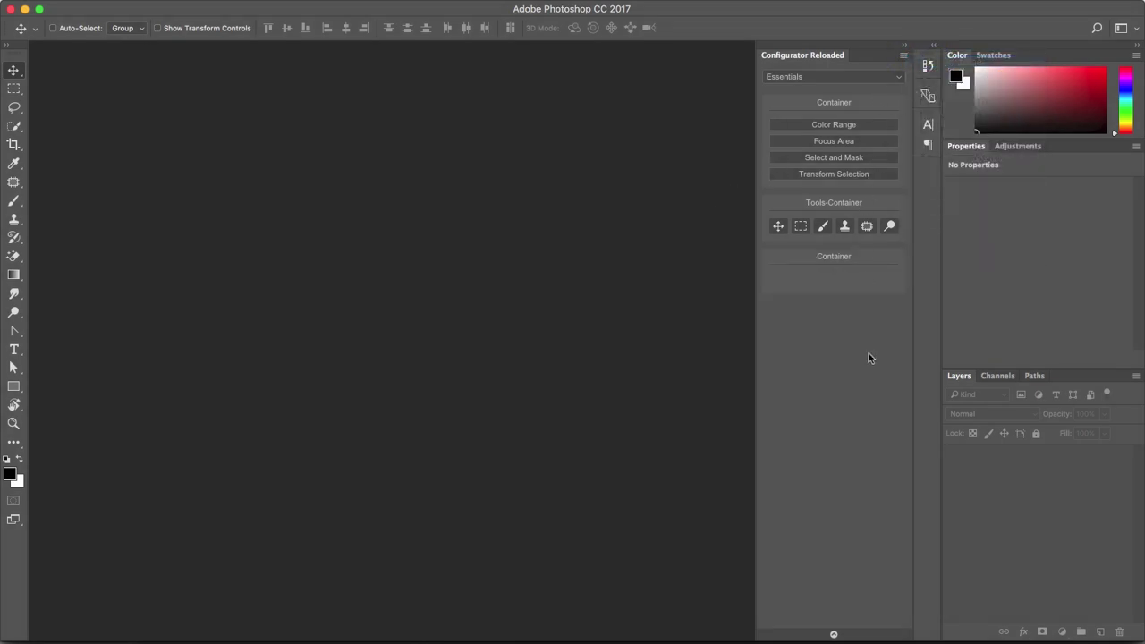
pyautogui.click(834, 634)
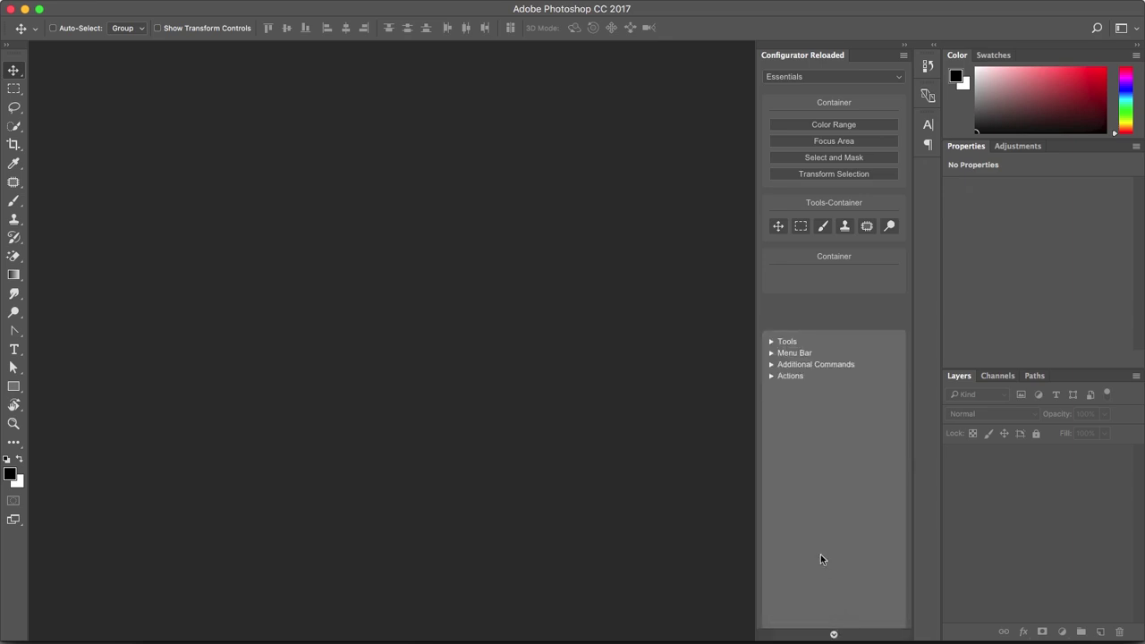
pyautogui.click(799, 378)
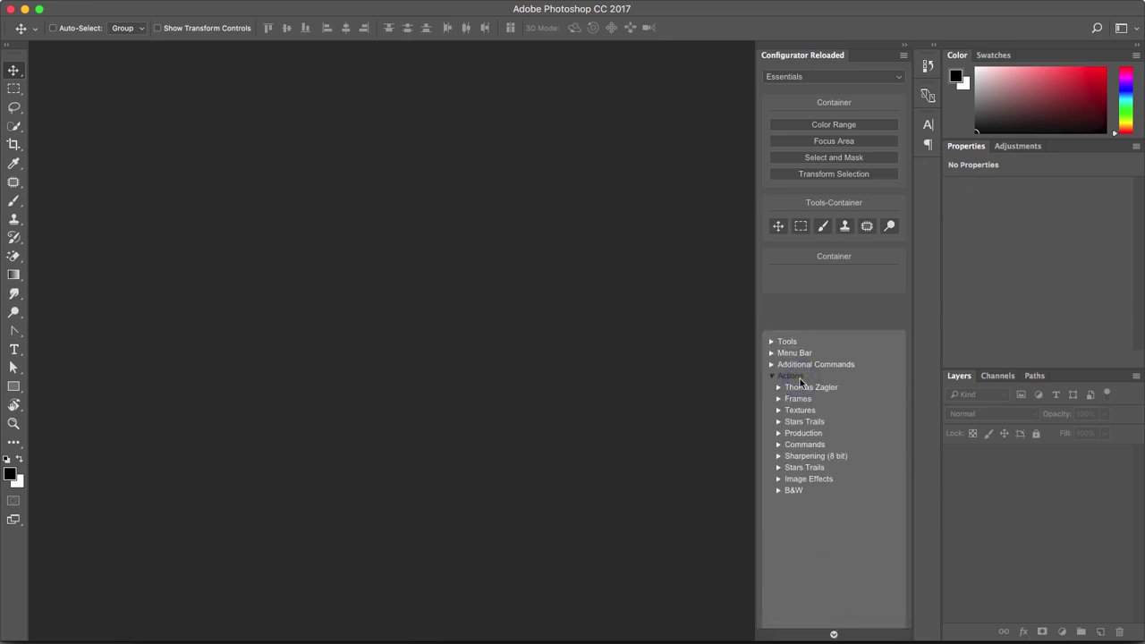
pyautogui.click(812, 481)
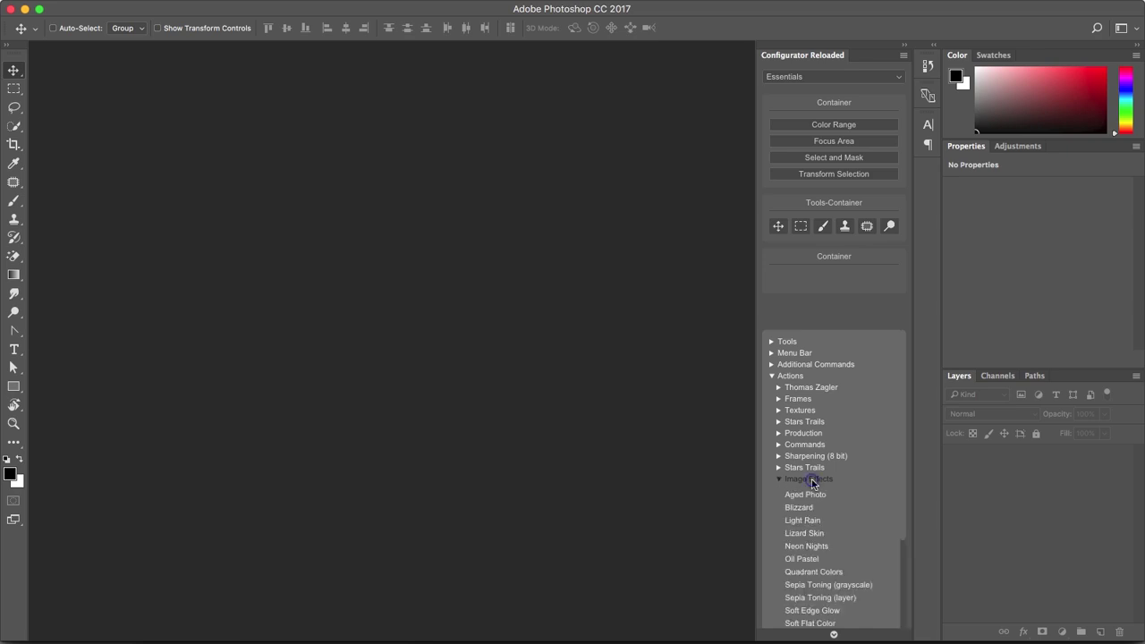
pyautogui.moveTo(810, 493); pyautogui.dragTo(814, 379)
pyautogui.moveTo(816, 296); pyautogui.dragTo(815, 279)
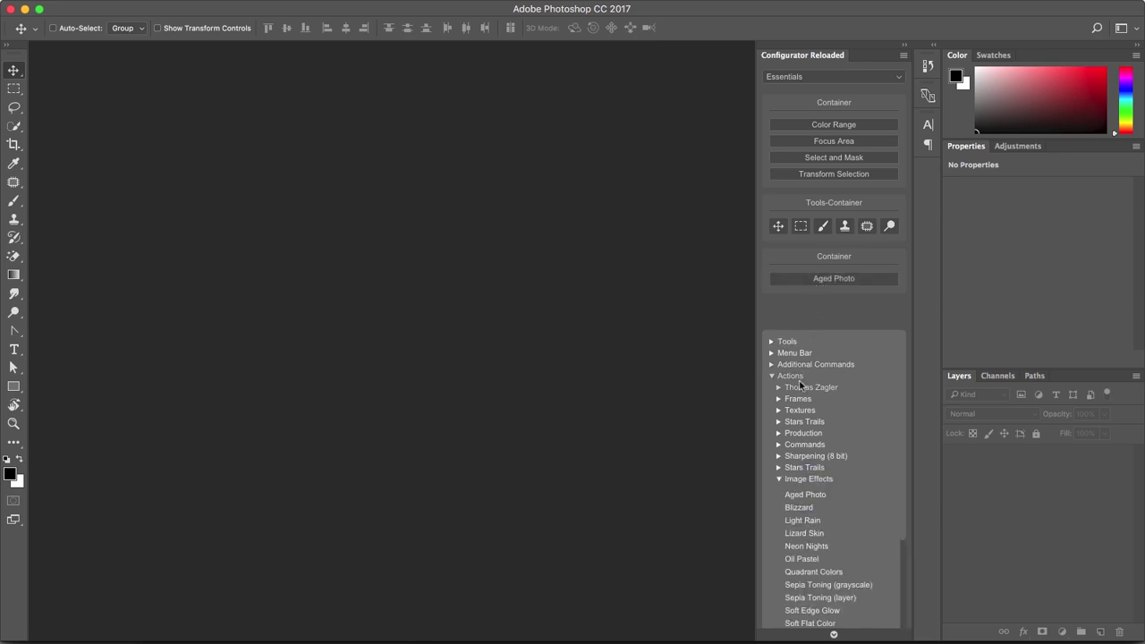
pyautogui.moveTo(810, 610); pyautogui.dragTo(815, 280)
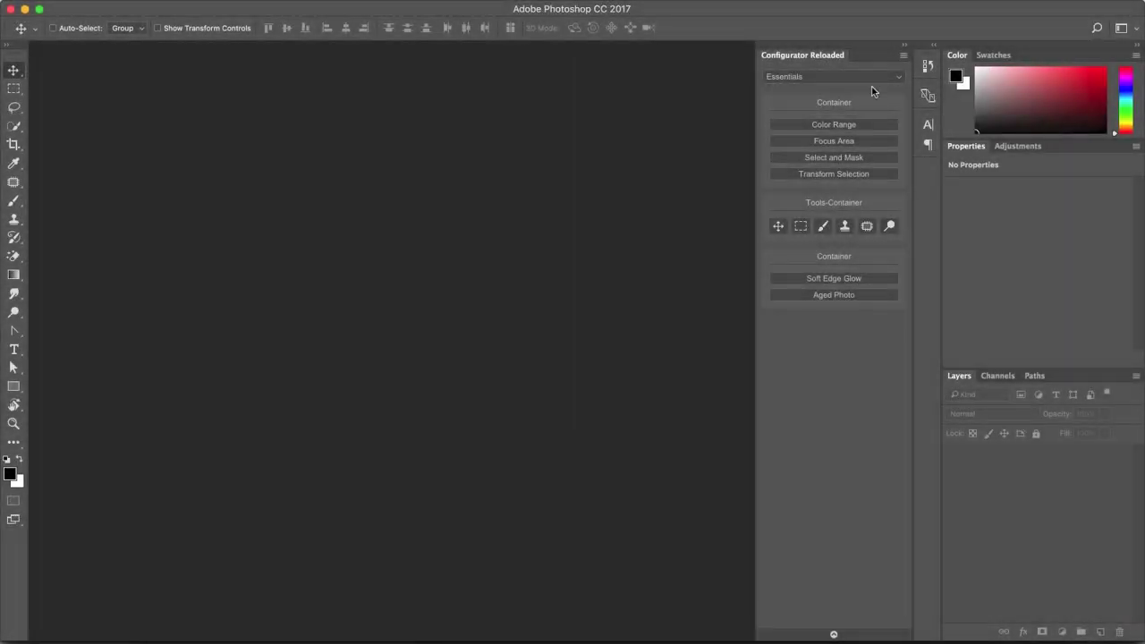
# Add a fourth container and expand Additional Commands > Layer Blending Modes in the drawer.
pyautogui.click(901, 58)
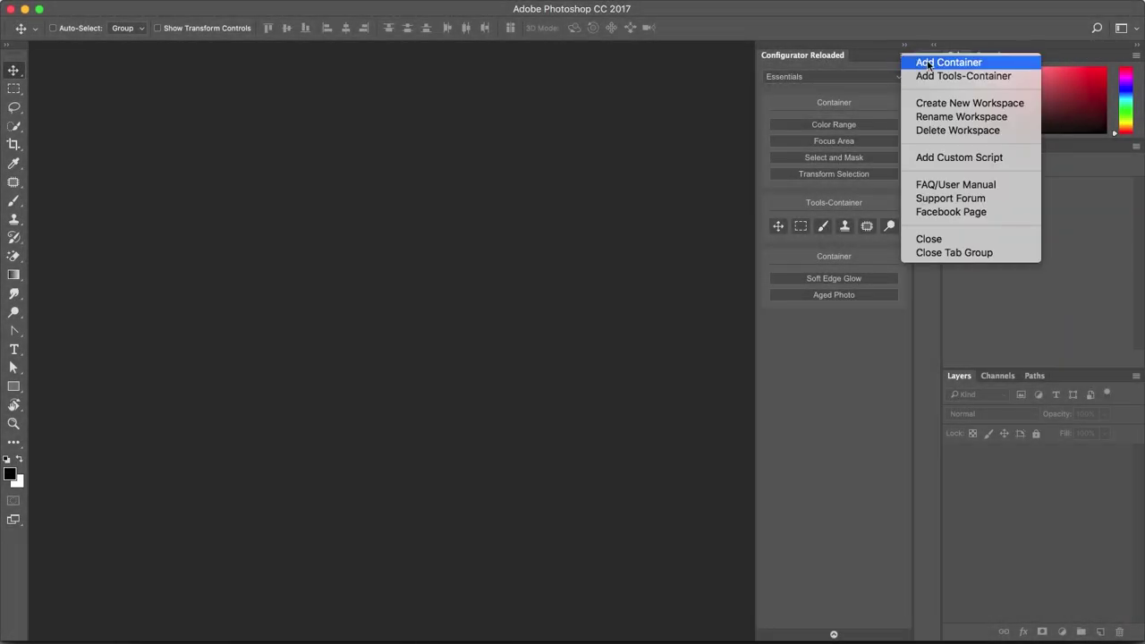
pyautogui.click(930, 65)
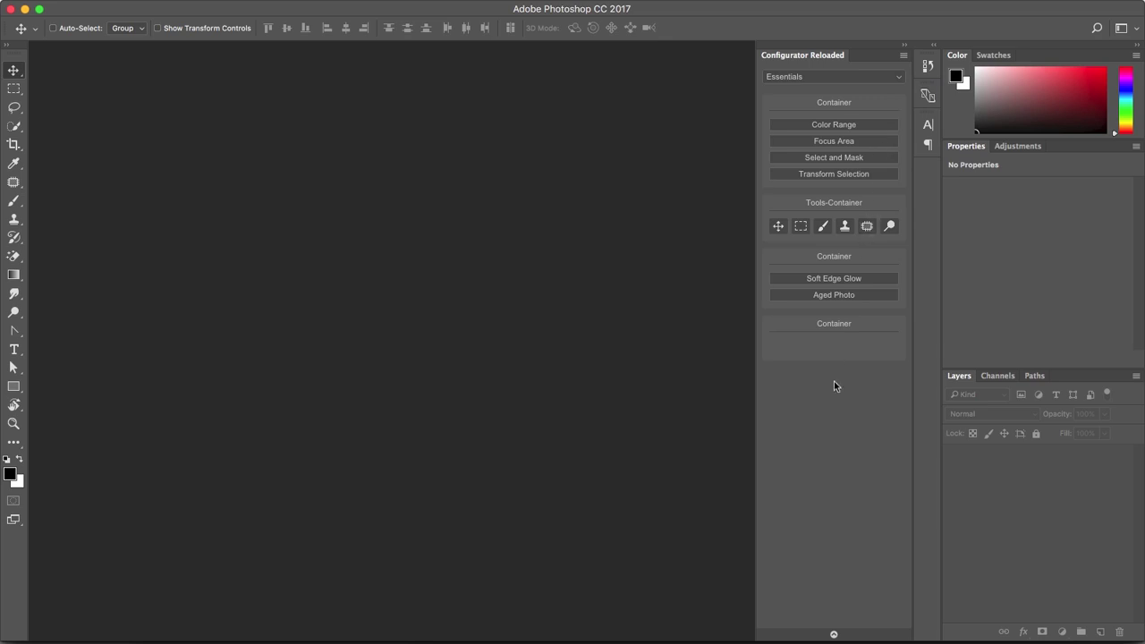
pyautogui.click(832, 633)
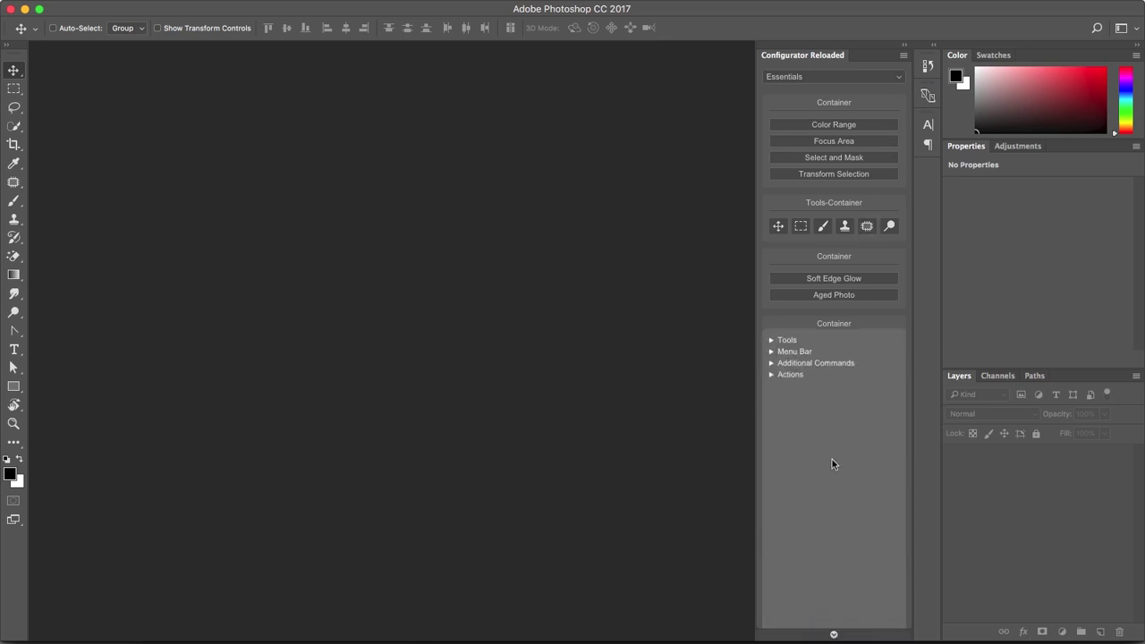
pyautogui.moveTo(845, 328); pyautogui.dragTo(846, 410)
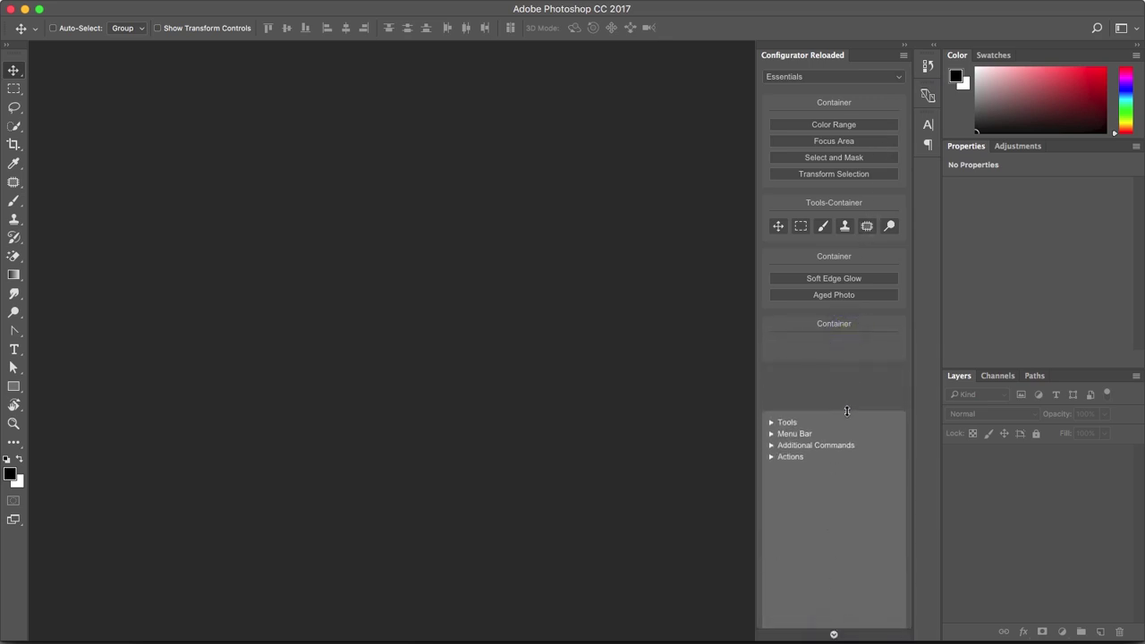
pyautogui.click(811, 447)
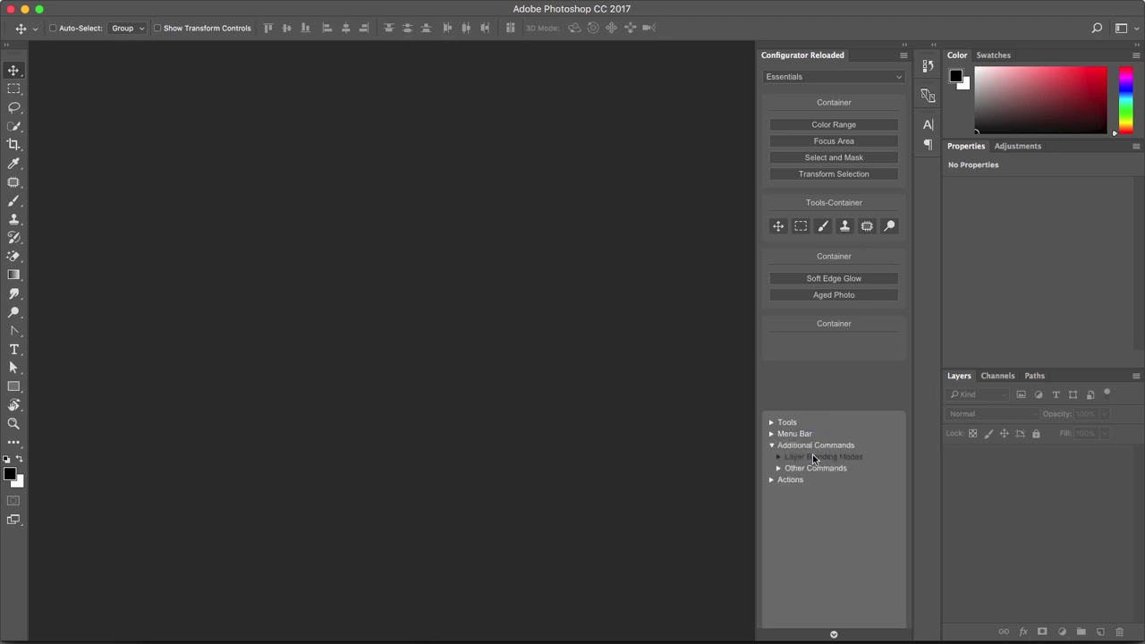
pyautogui.click(813, 456)
# Put the Soft Light and Multiply blending modes into the new container and close the drawer.
pyautogui.scroll(-1, 813, 483)
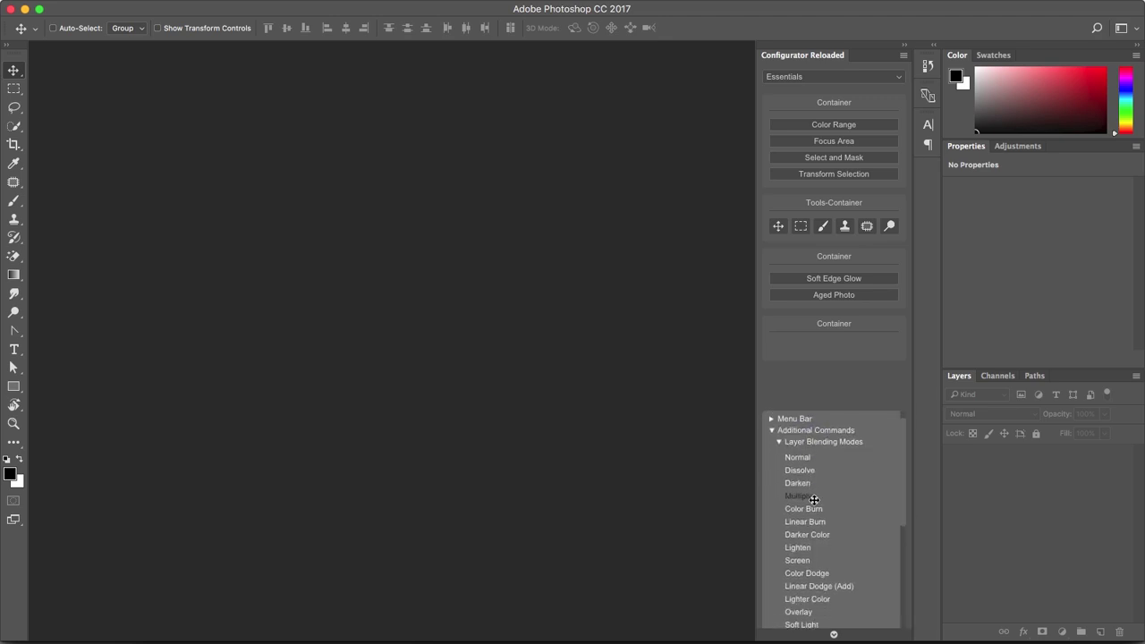
pyautogui.scroll(-1, 812, 503)
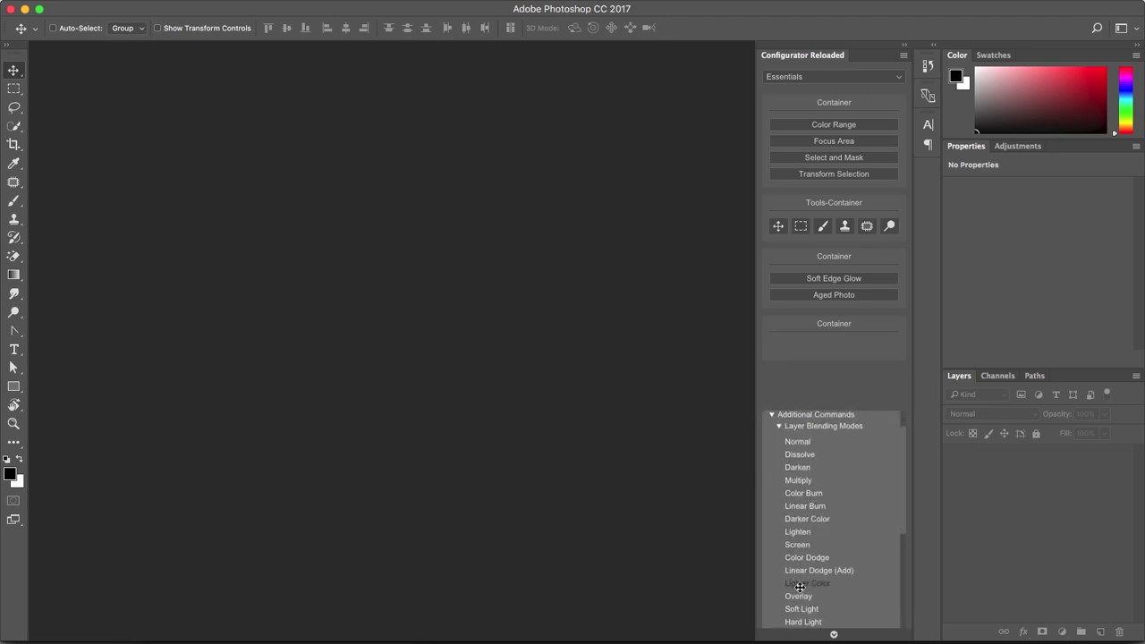
pyautogui.moveTo(803, 615); pyautogui.dragTo(803, 493)
pyautogui.moveTo(821, 346); pyautogui.dragTo(822, 348)
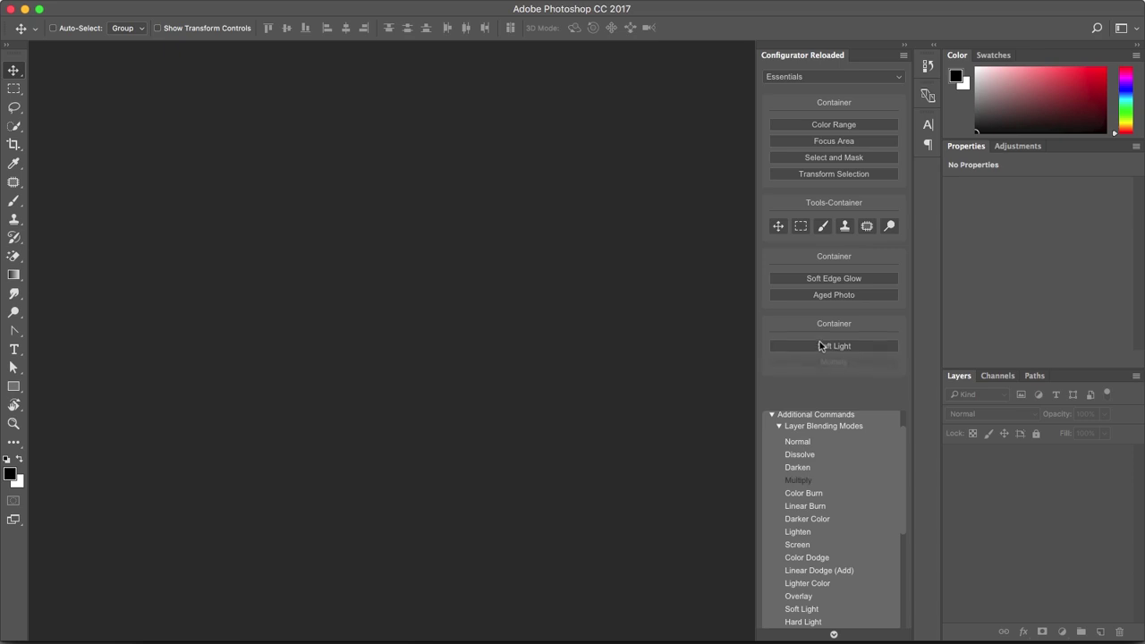
pyautogui.moveTo(804, 479); pyautogui.dragTo(820, 346)
pyautogui.click(796, 426)
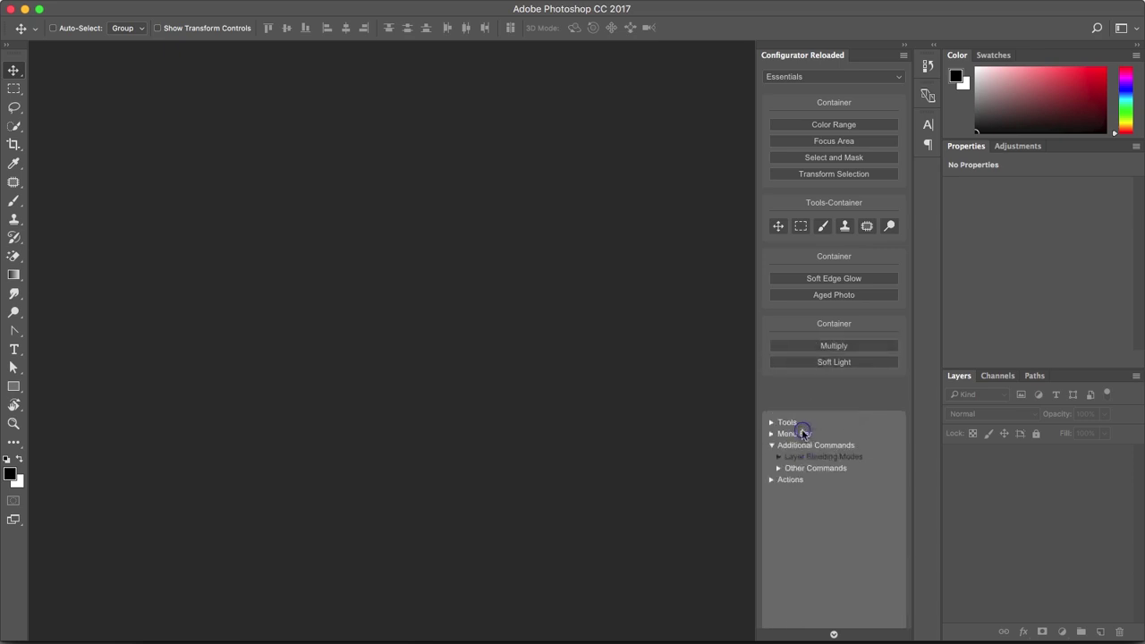
pyautogui.click(834, 633)
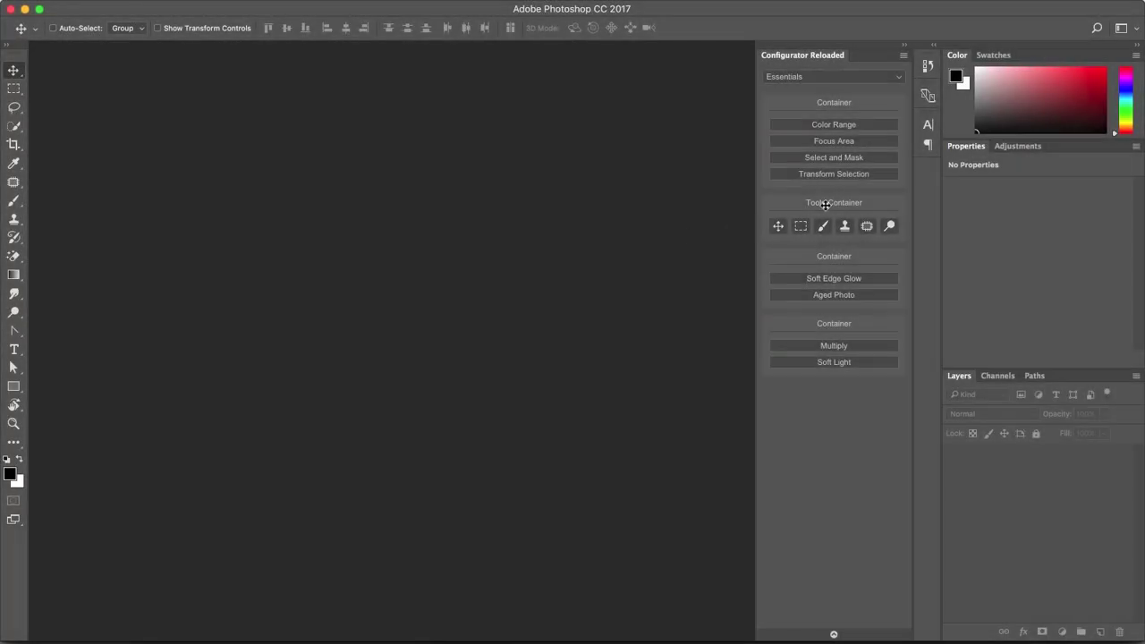
# Move the Tools-Container to the top and the Multiply/Soft Light container directly below it.
pyautogui.moveTo(824, 205); pyautogui.dragTo(824, 105)
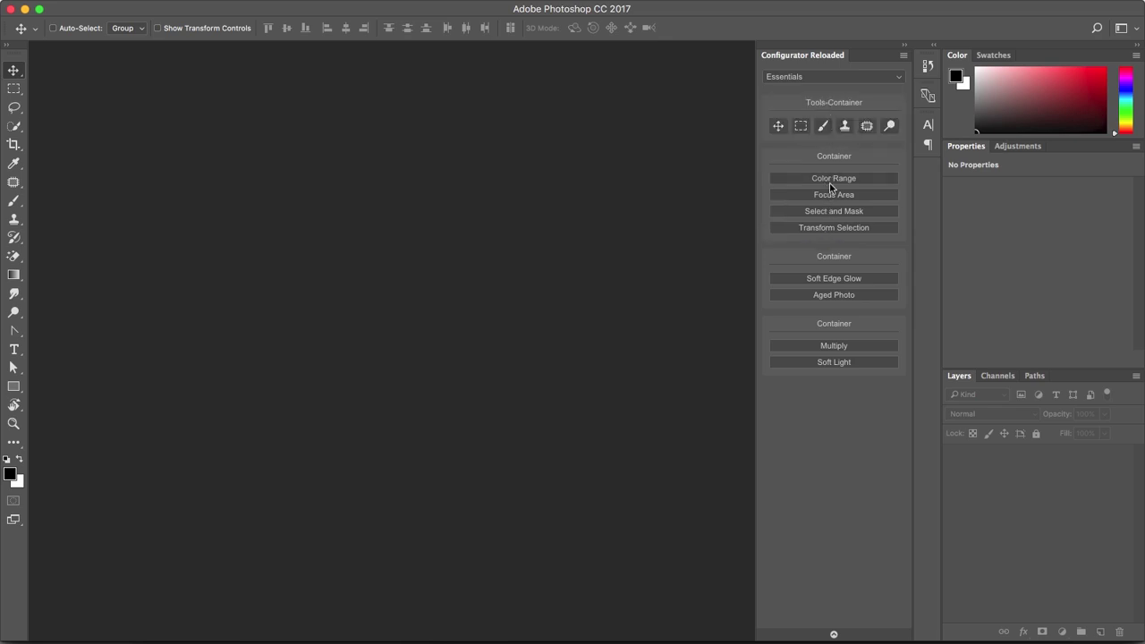
pyautogui.moveTo(833, 321); pyautogui.dragTo(828, 189)
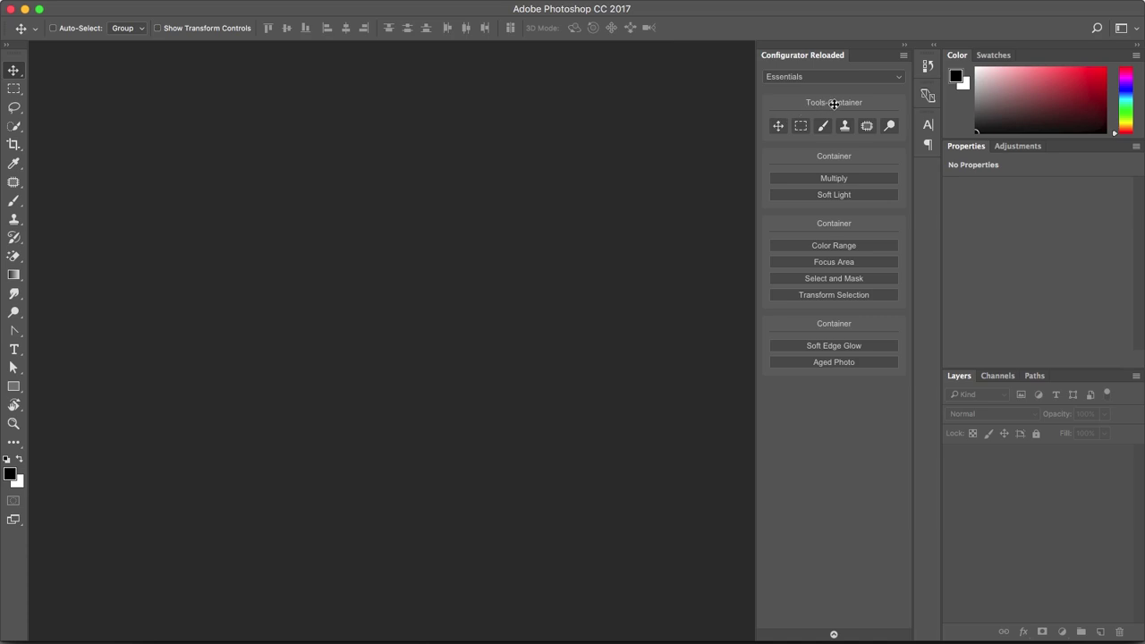
# Make the Tools-Container green, the blending-mode container orange, Color Range red and Transform Selection yellow.
pyautogui.rightClick(834, 103)
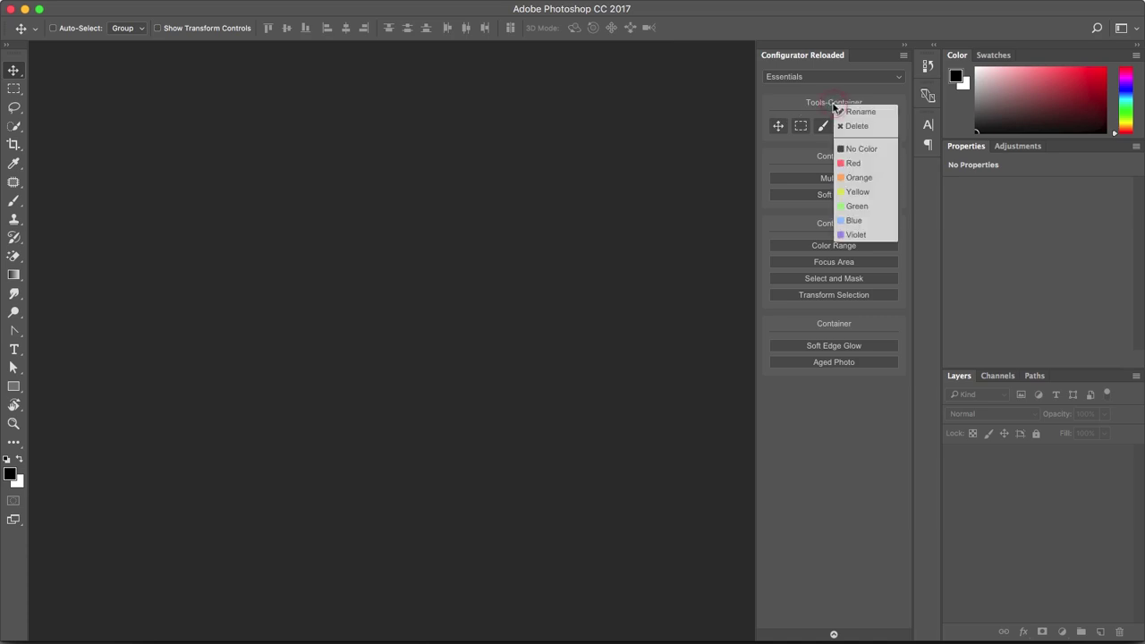
pyautogui.click(863, 206)
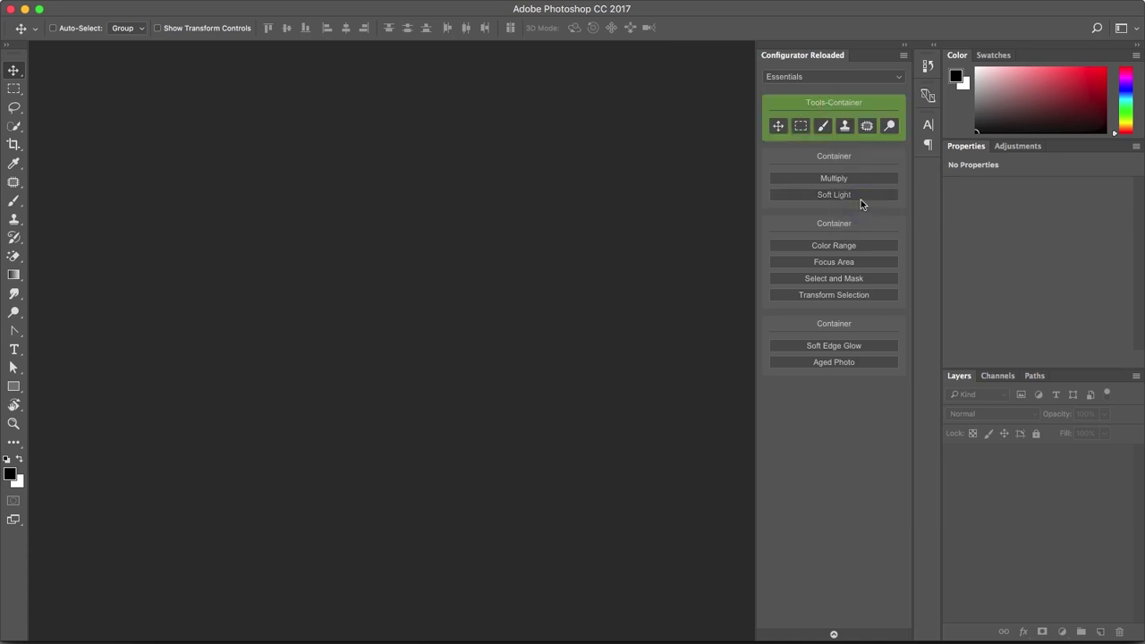
pyautogui.rightClick(844, 158)
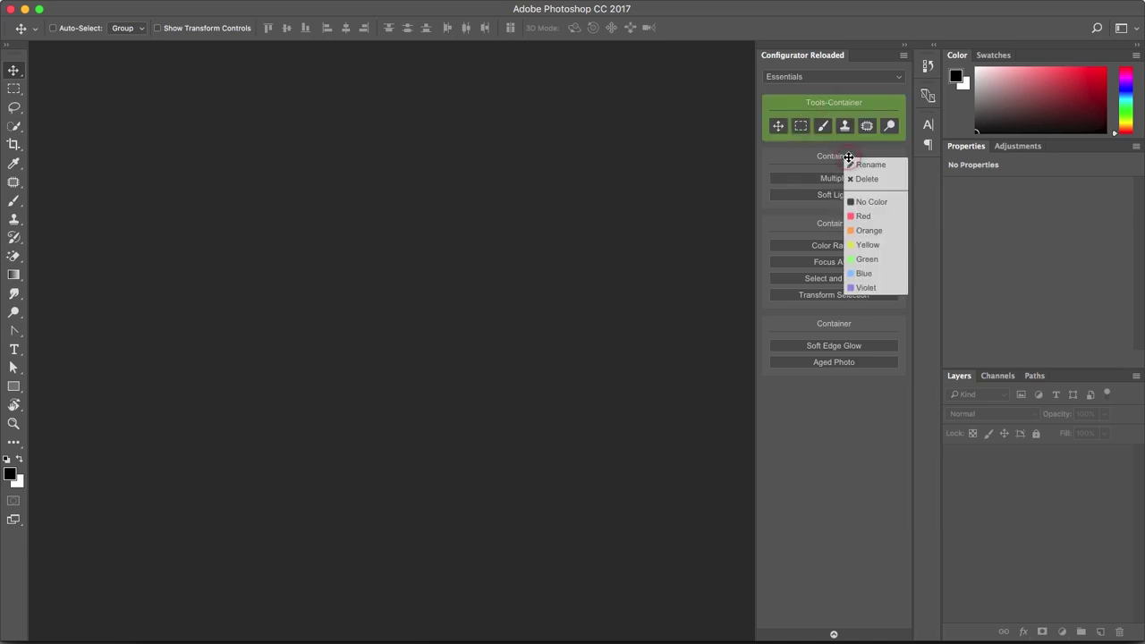
pyautogui.click(863, 230)
pyautogui.rightClick(867, 245)
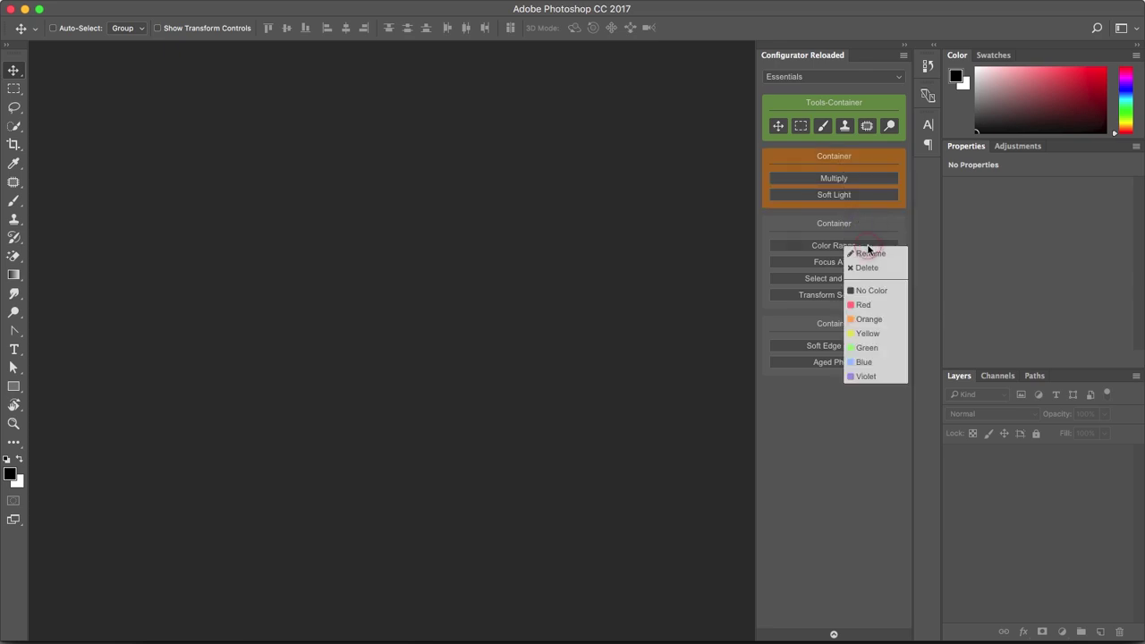
pyautogui.click(879, 306)
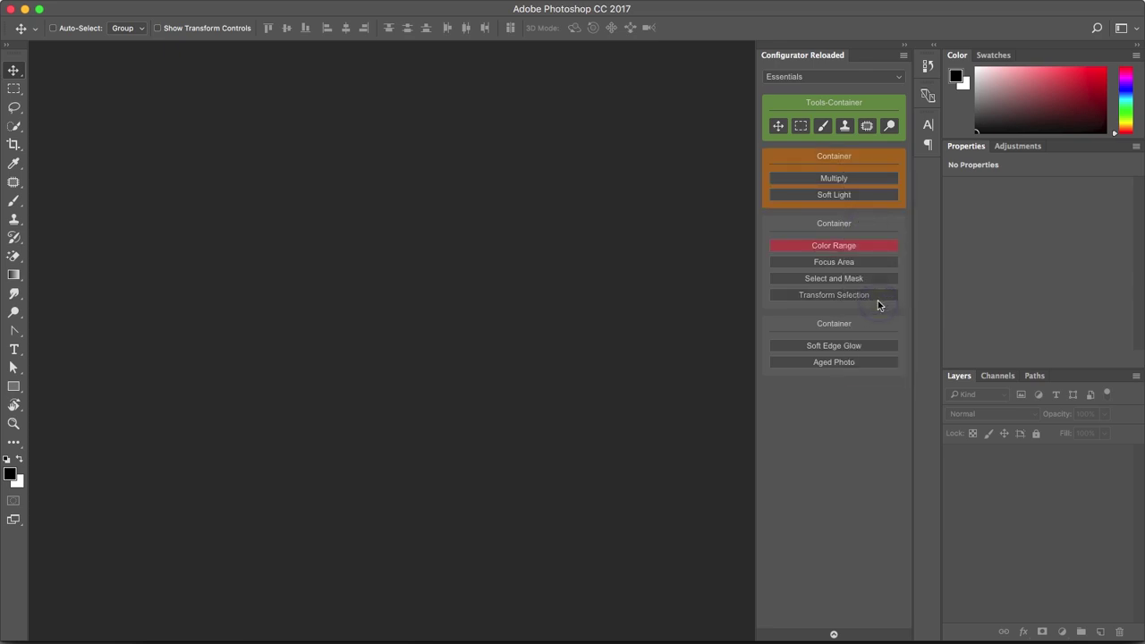
pyautogui.rightClick(871, 296)
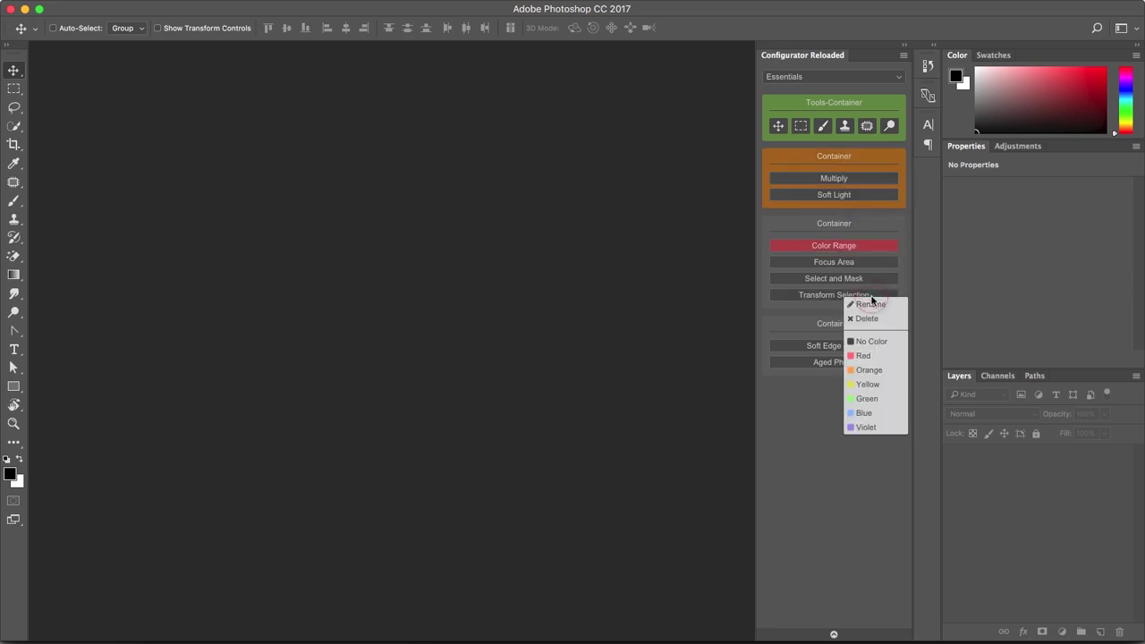
pyautogui.click(880, 383)
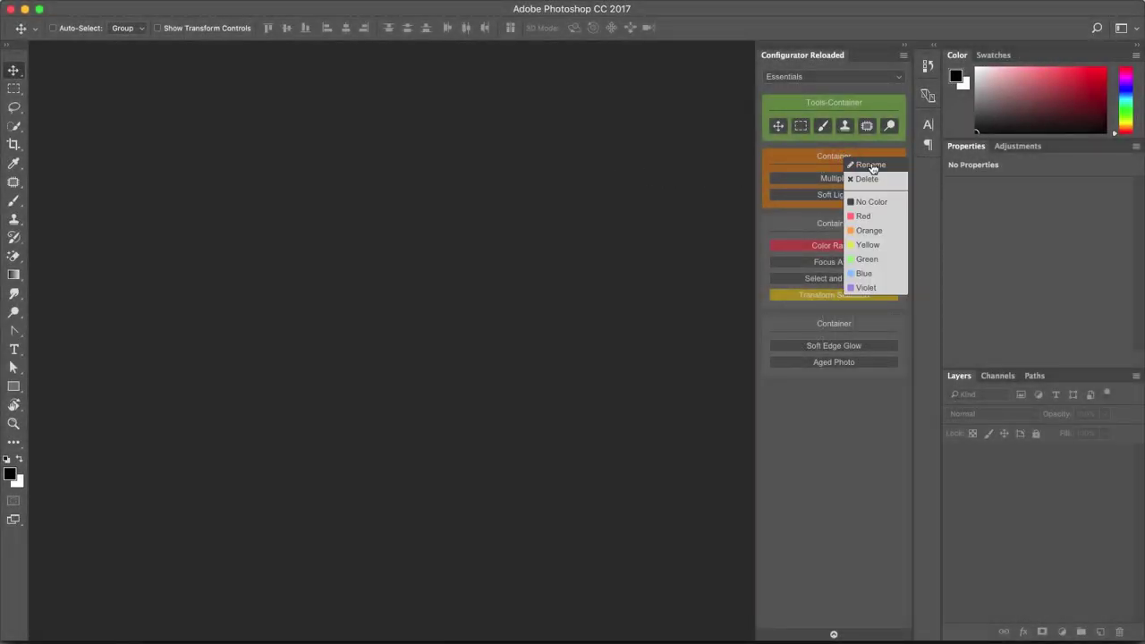
# Rename the two containers to Layer Blending Modes and Crop Essentials.
pyautogui.click(880, 166)
pyautogui.write('Layer Blending Modes')
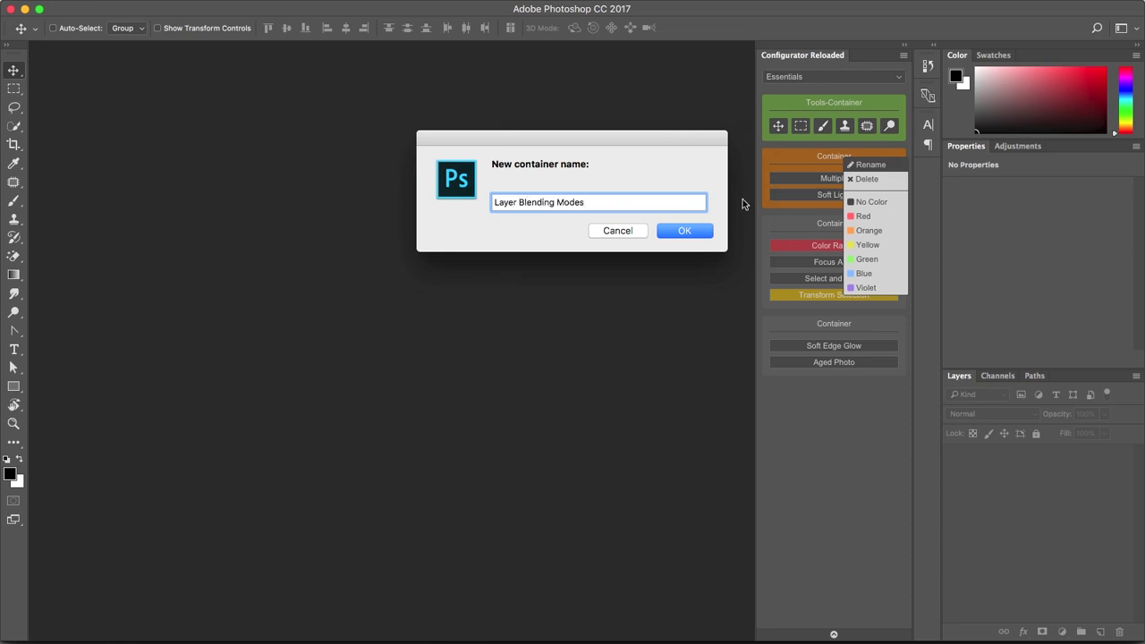
pyautogui.click(702, 231)
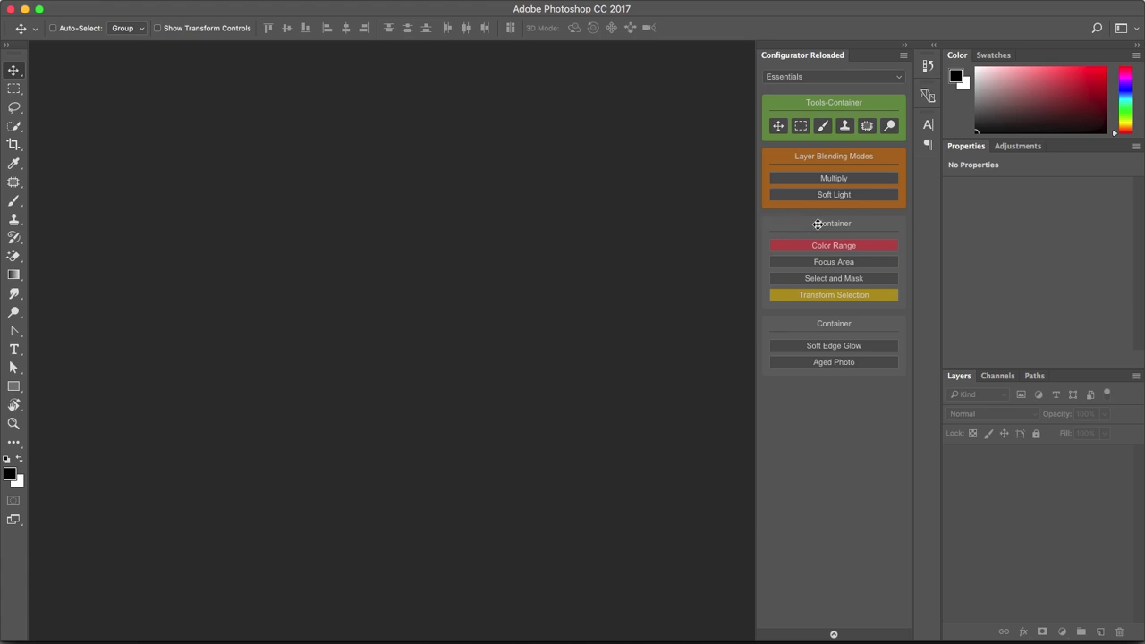
pyautogui.rightClick(837, 224)
pyautogui.click(866, 233)
pyautogui.write('Crop Esse')
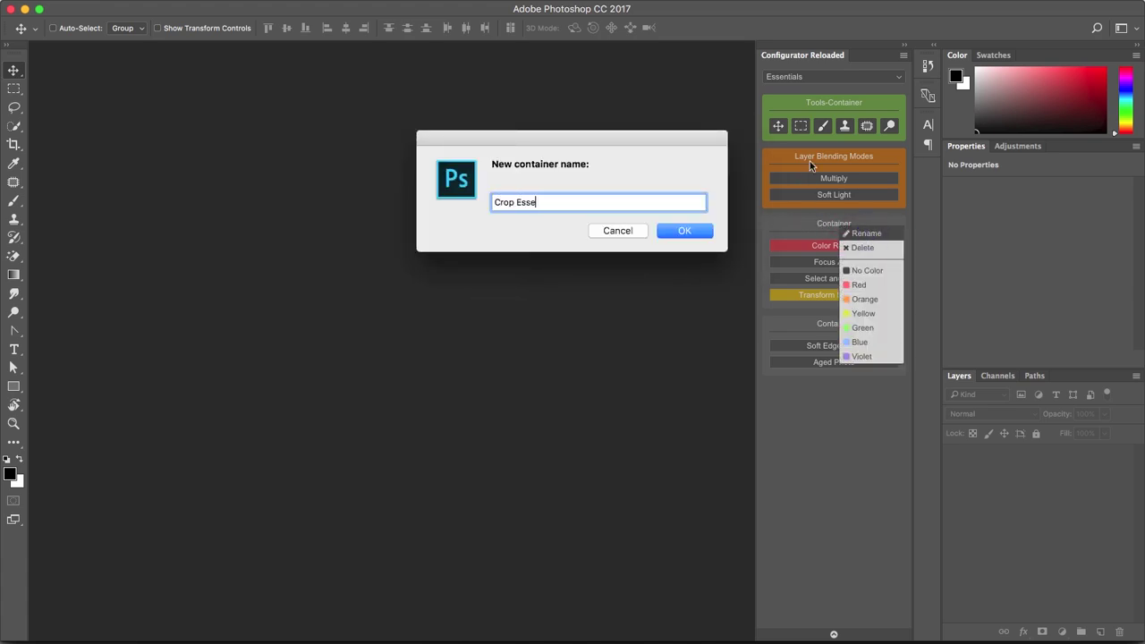
pyautogui.write('ntials')
pyautogui.click(680, 232)
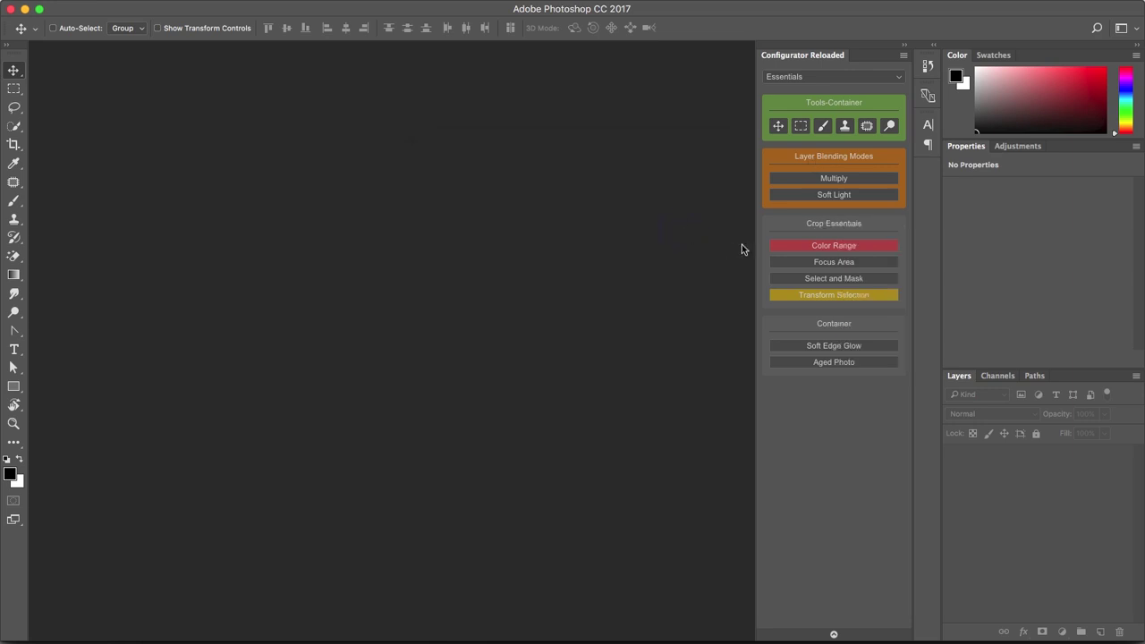
# Shorten the Color Range and Focus Area button labels to Color and Focus.
pyautogui.rightClick(804, 249)
pyautogui.click(821, 256)
pyautogui.write('Color')
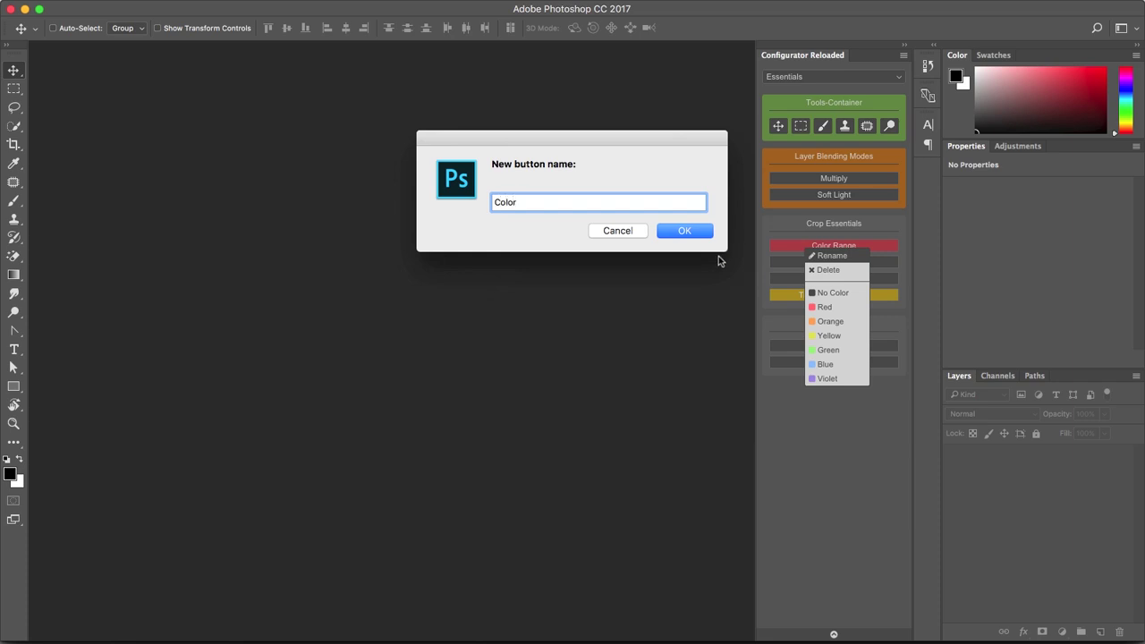
pyautogui.press('Return')
pyautogui.rightClick(799, 264)
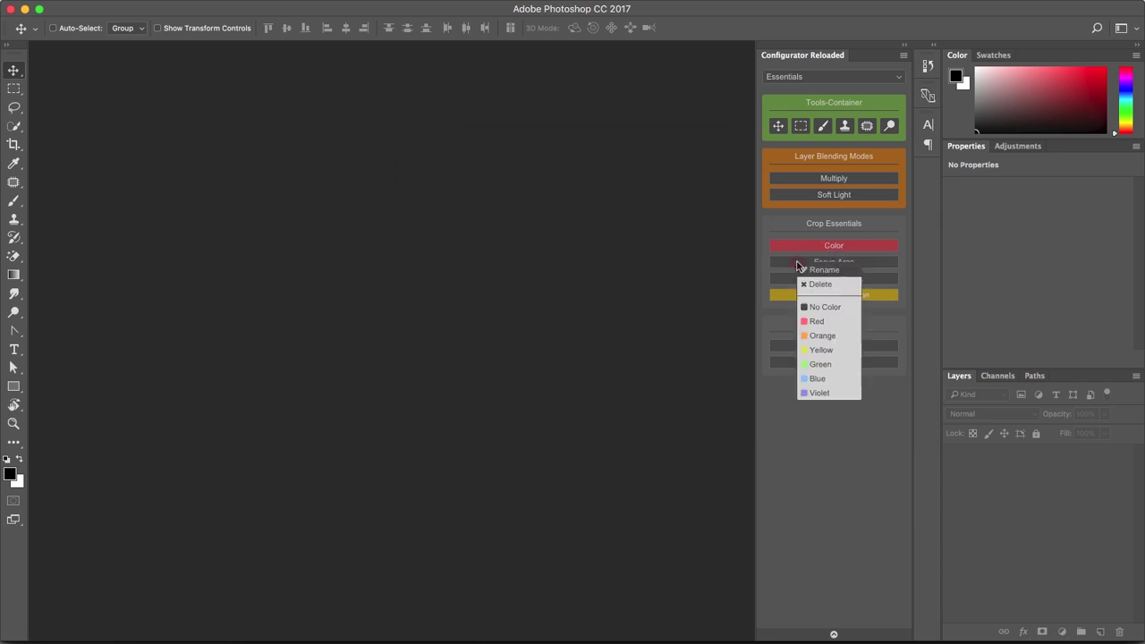
pyautogui.click(812, 269)
pyautogui.write('Focus')
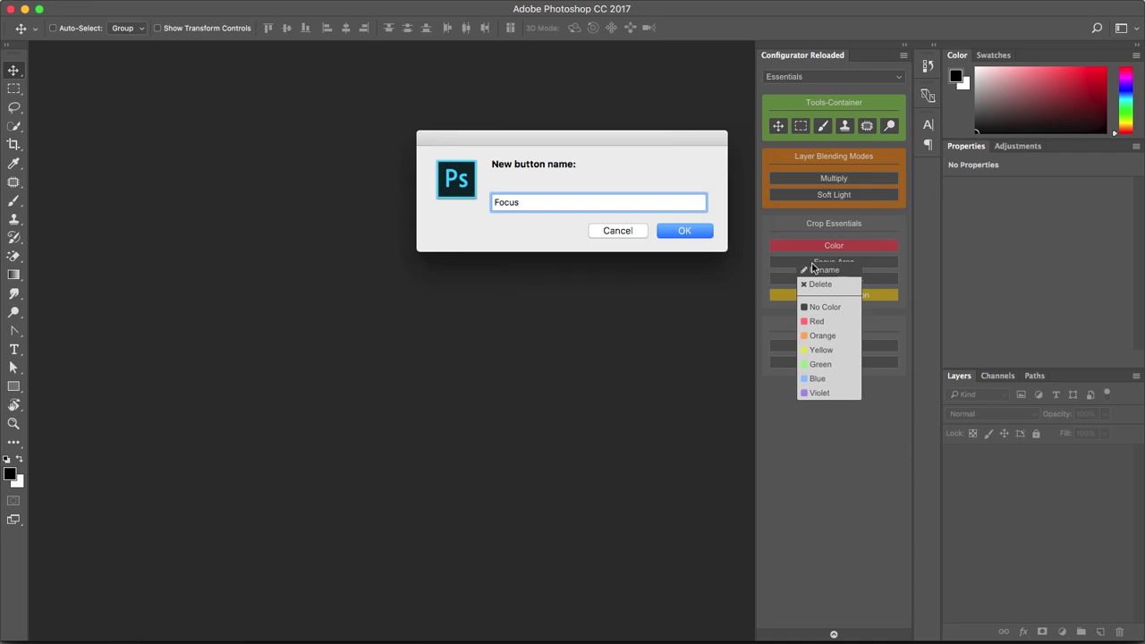
pyautogui.press('Return')
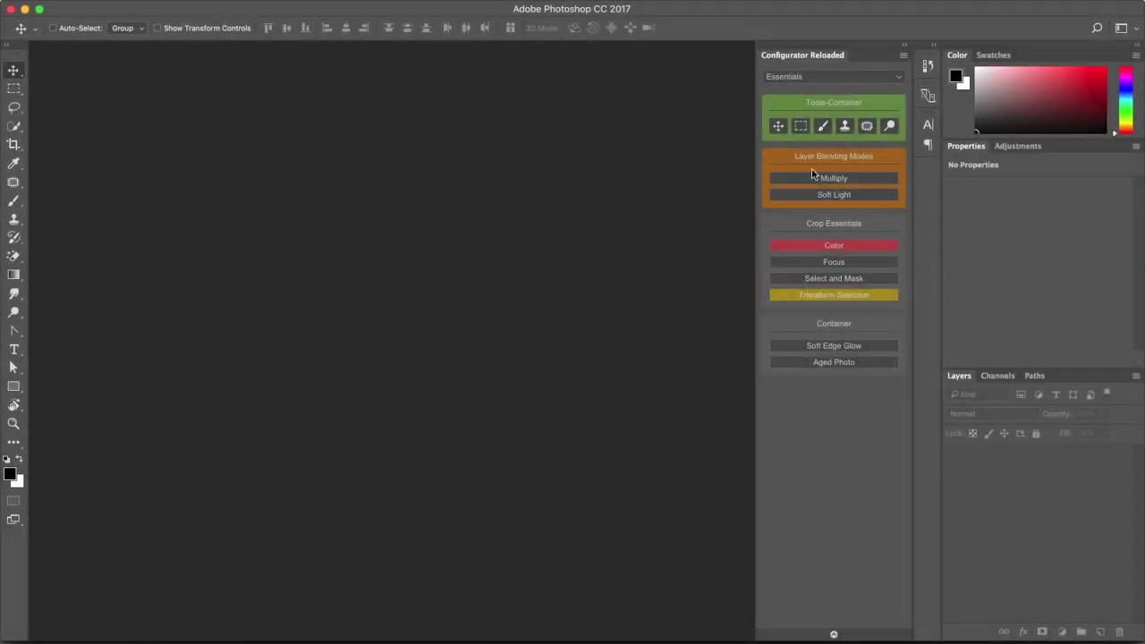
# Collapse Layer Blending Modes, Crop Essentials and the last container, then re-expand Layer Blending Modes.
pyautogui.doubleClick(832, 157)
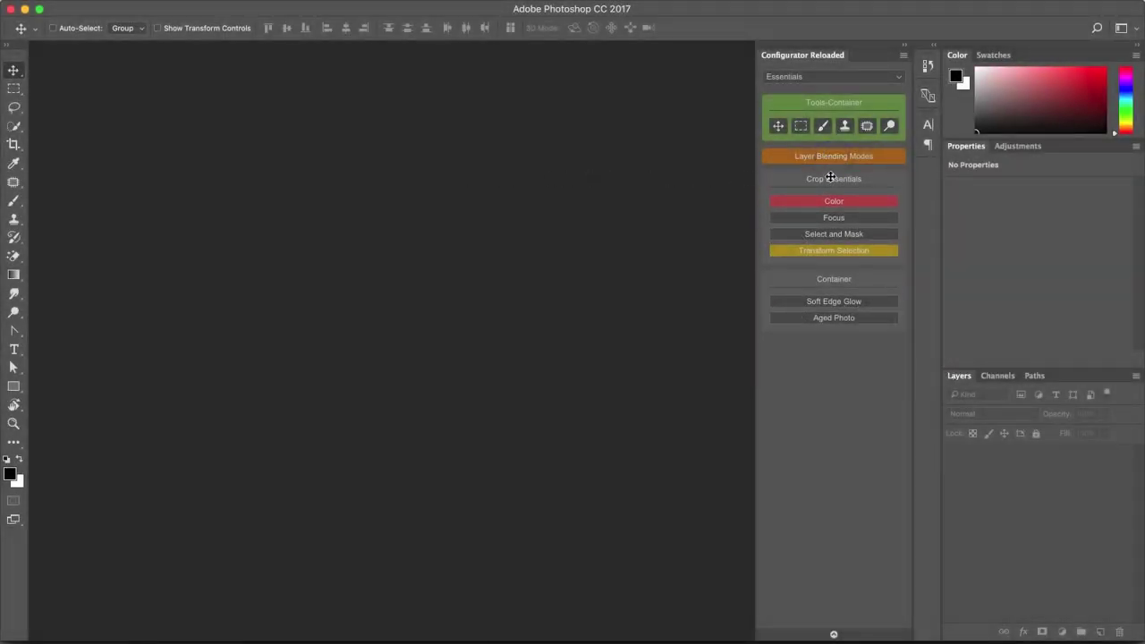
pyautogui.doubleClick(829, 178)
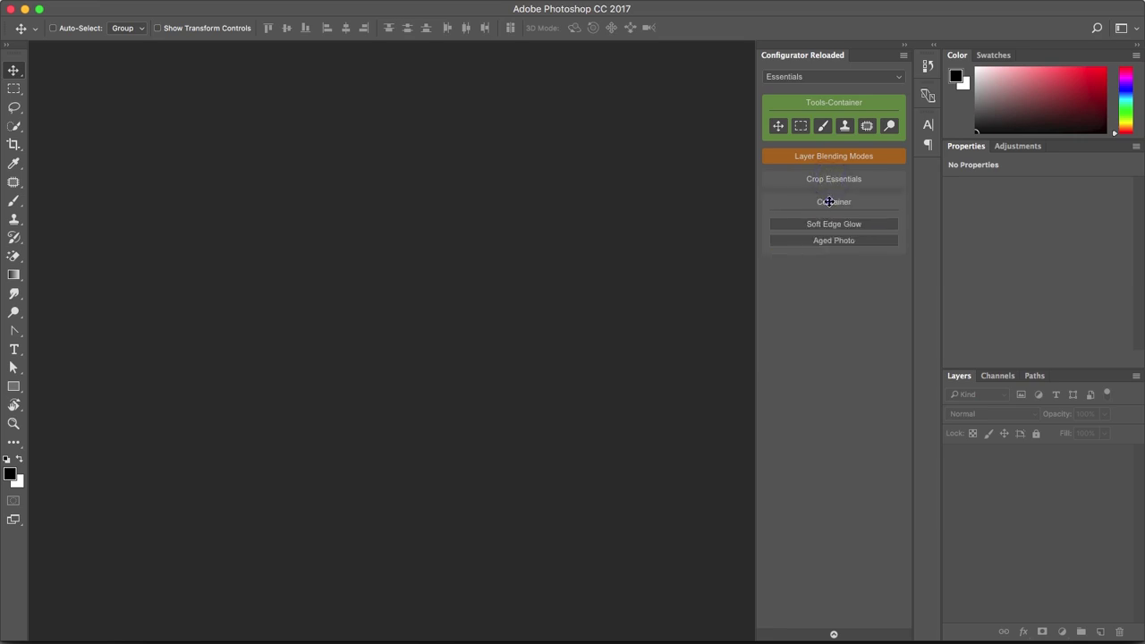
pyautogui.doubleClick(829, 202)
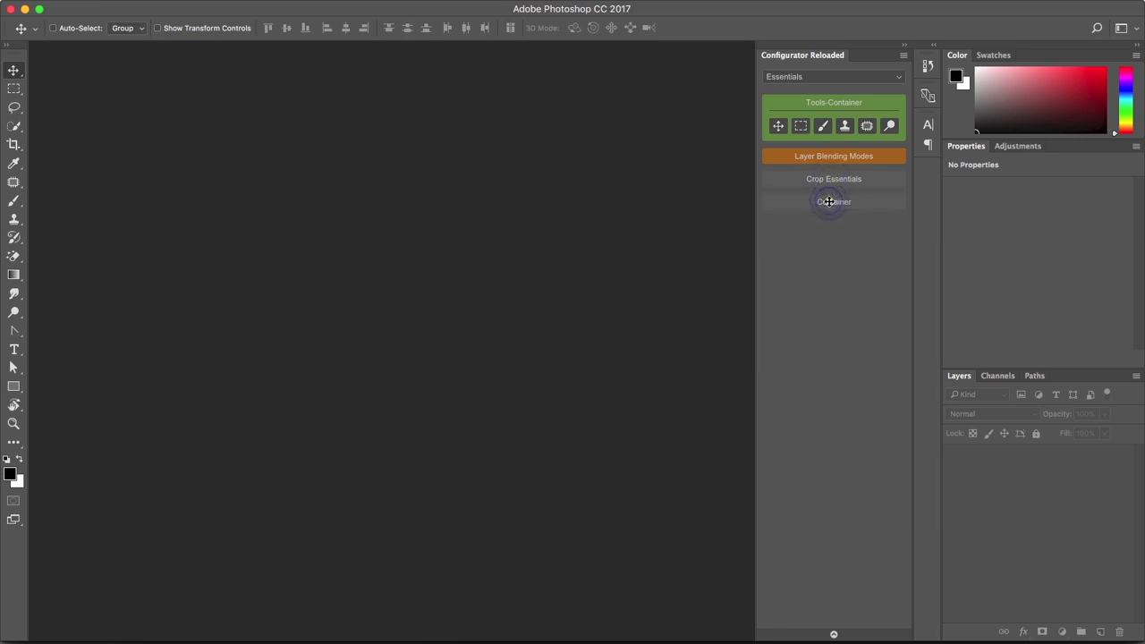
pyautogui.doubleClick(833, 156)
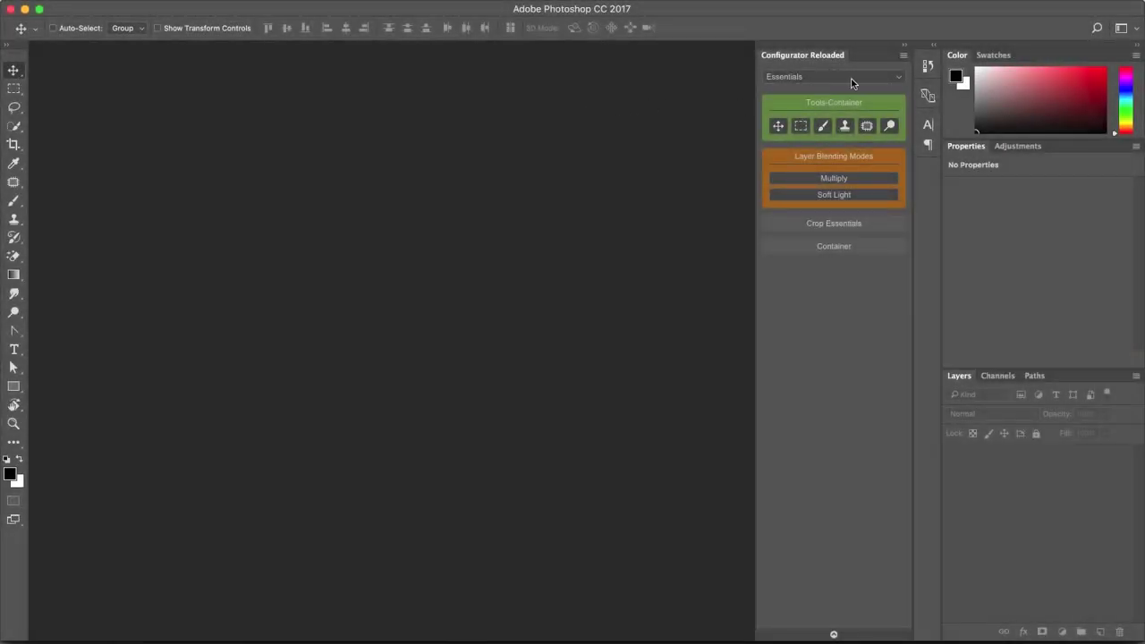
# Create a new Configurator Reloaded workspace named Beauty.
pyautogui.click(902, 56)
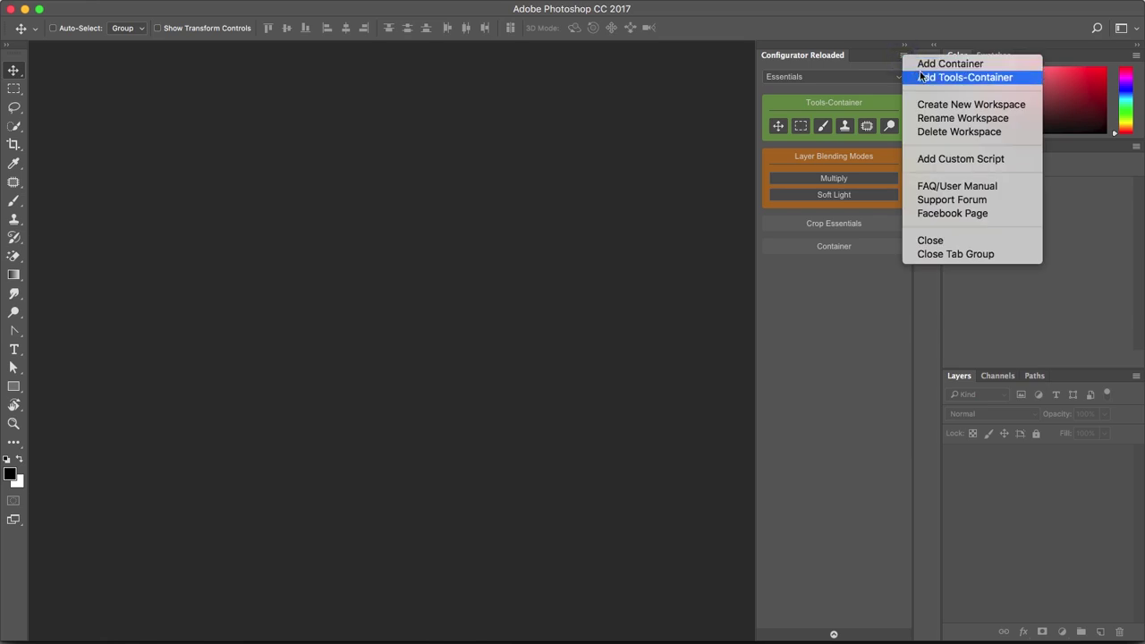
pyautogui.click(930, 105)
pyautogui.write('Beauty')
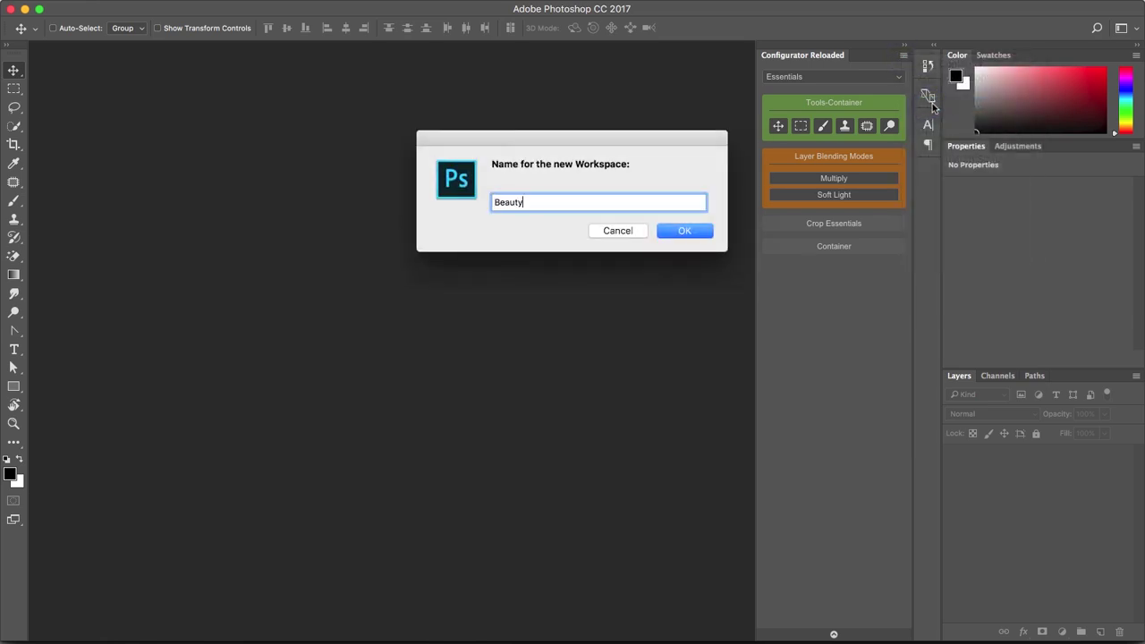
pyautogui.click(703, 231)
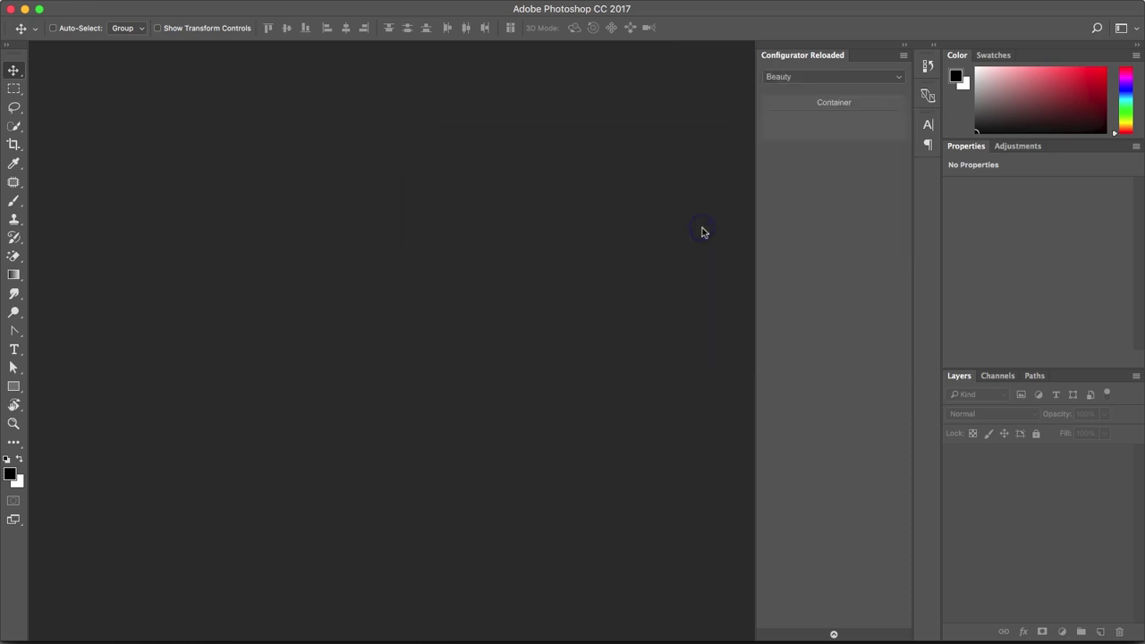
# Add an empty Tools-Container above an empty Container in Beauty and show the command library.
pyautogui.click(903, 56)
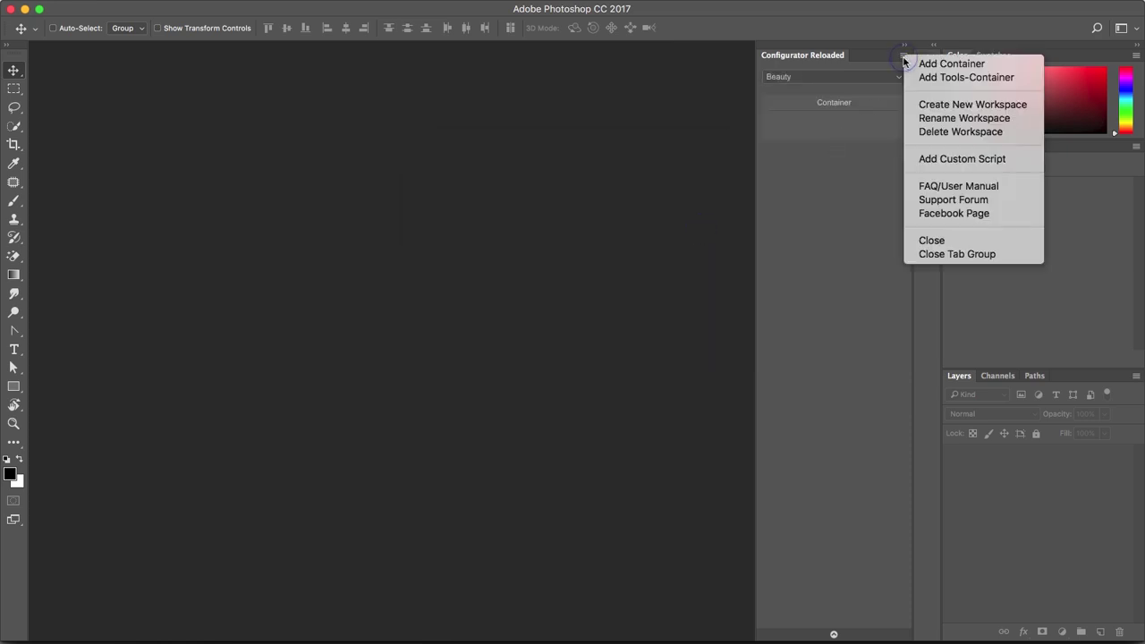
pyautogui.click(925, 79)
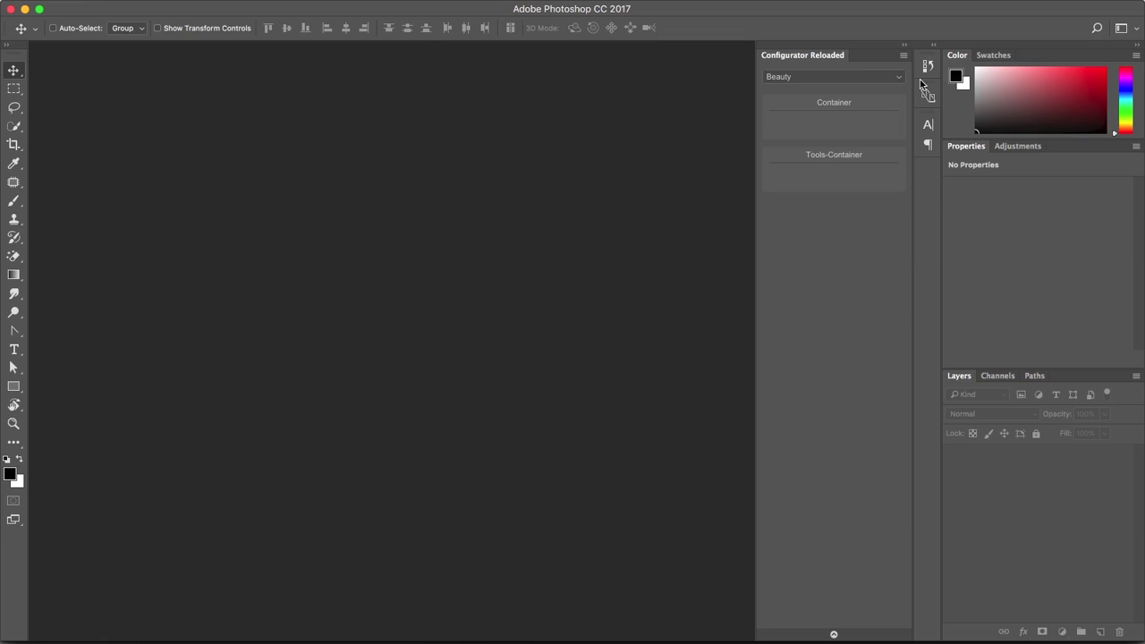
pyautogui.click(846, 156)
pyautogui.click(833, 634)
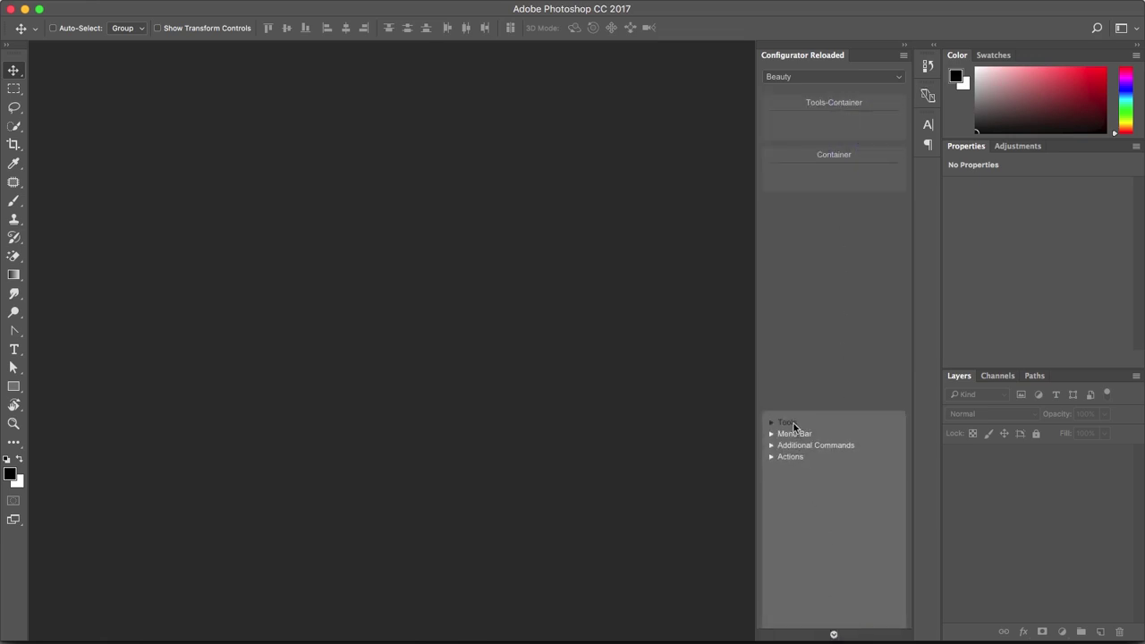
# Drag the Move tool from the library's Tools list into the Tools-Container.
pyautogui.click(787, 422)
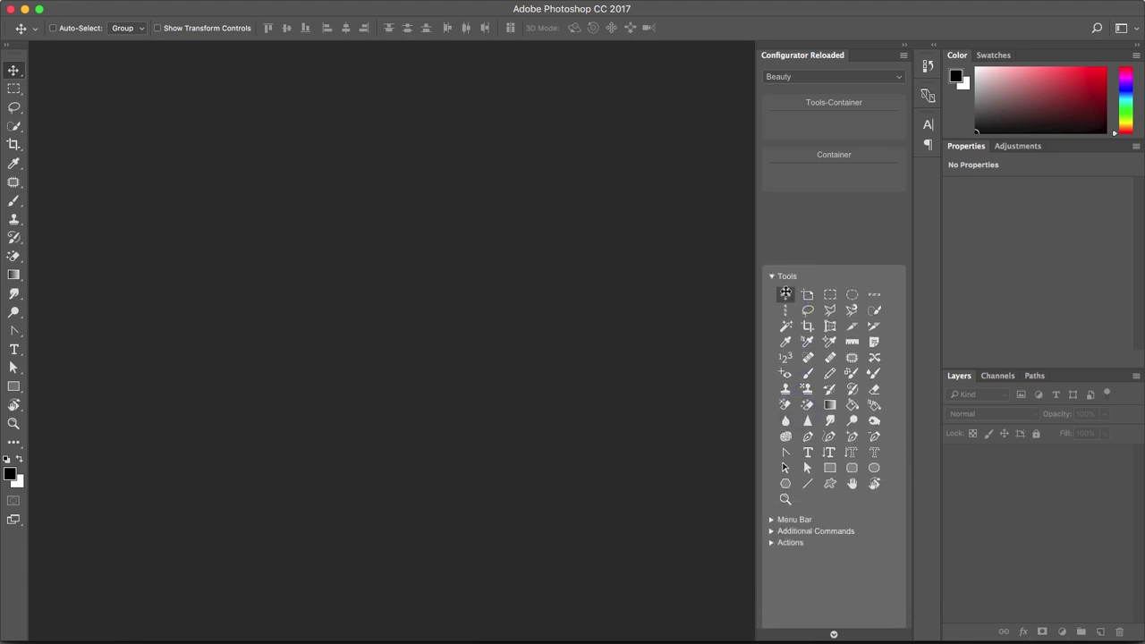
pyautogui.moveTo(785, 293); pyautogui.dragTo(777, 125)
pyautogui.click(779, 275)
# Add Puppet Warp from Menu Bar > Edit to the Container, then hide the library.
pyautogui.click(795, 288)
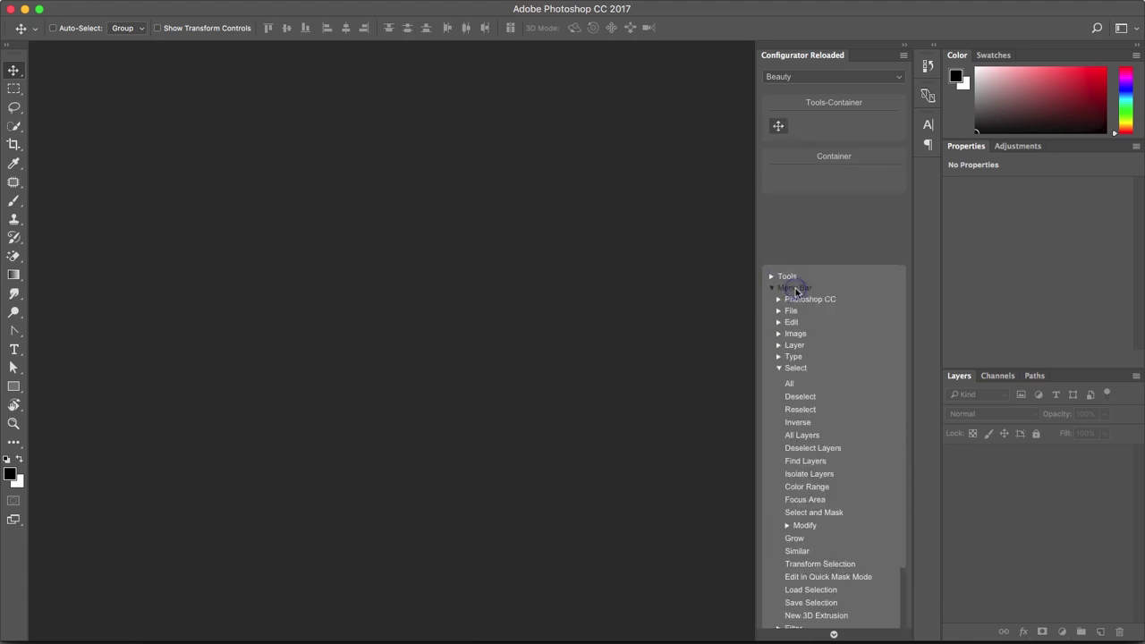
pyautogui.click(793, 368)
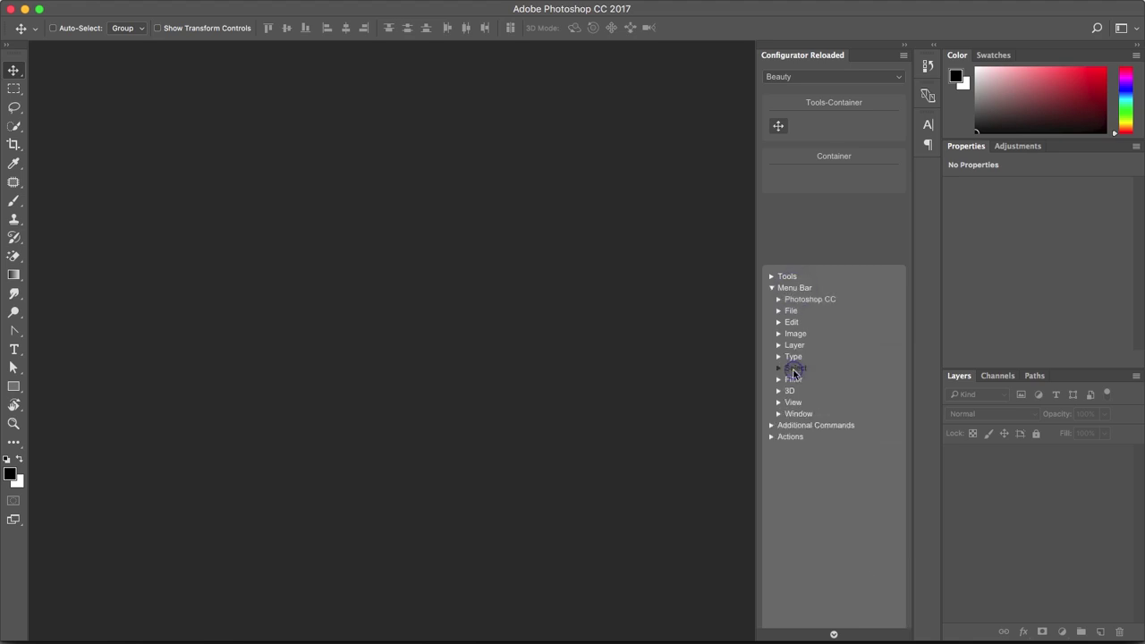
pyautogui.click(791, 322)
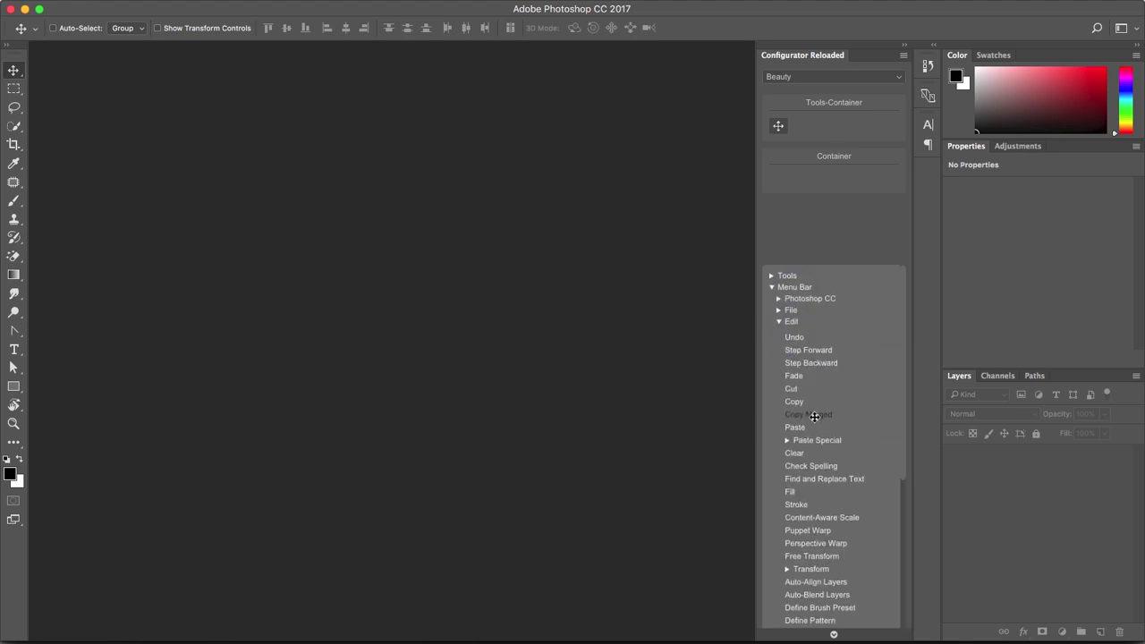
pyautogui.scroll(-1, 814, 416)
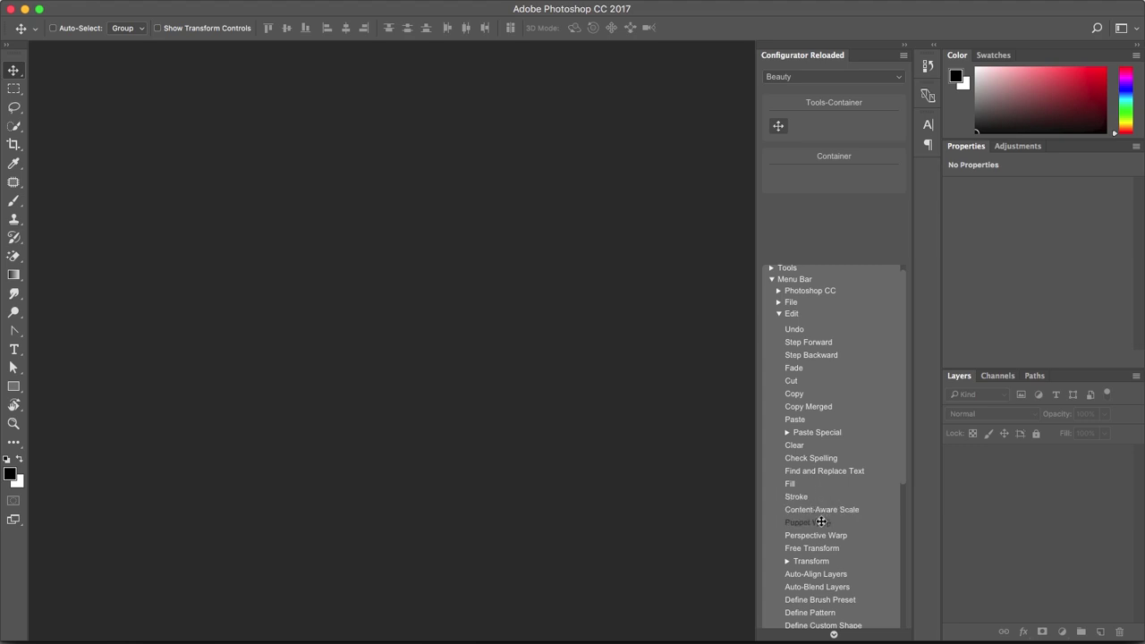
pyautogui.moveTo(821, 525); pyautogui.dragTo(814, 359)
pyautogui.moveTo(812, 219); pyautogui.dragTo(807, 178)
pyautogui.click(792, 279)
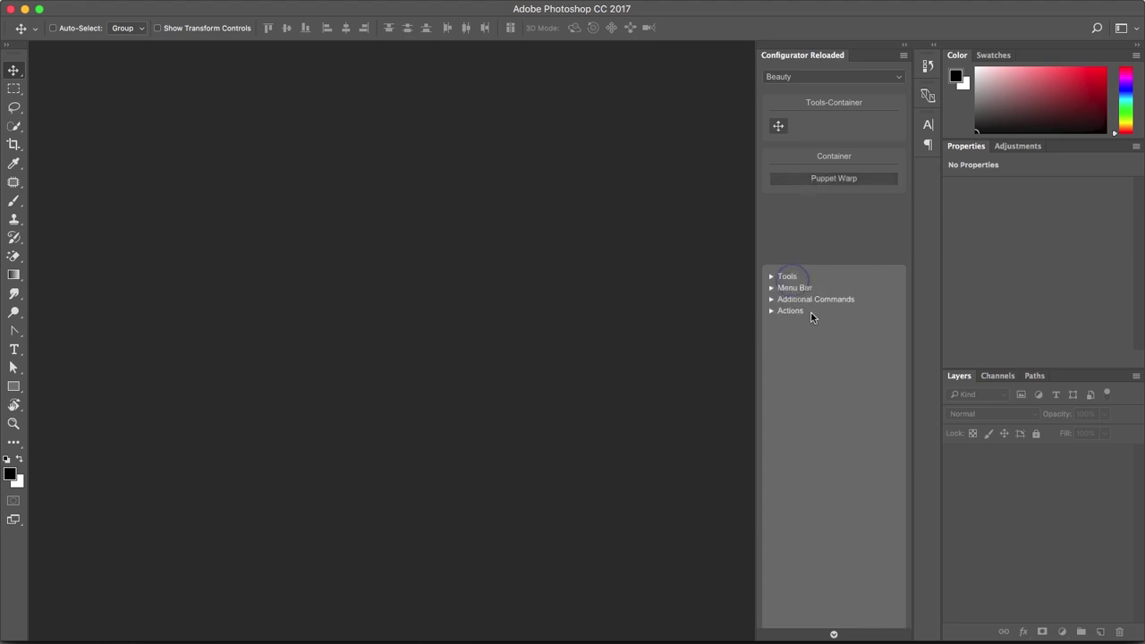
pyautogui.click(840, 633)
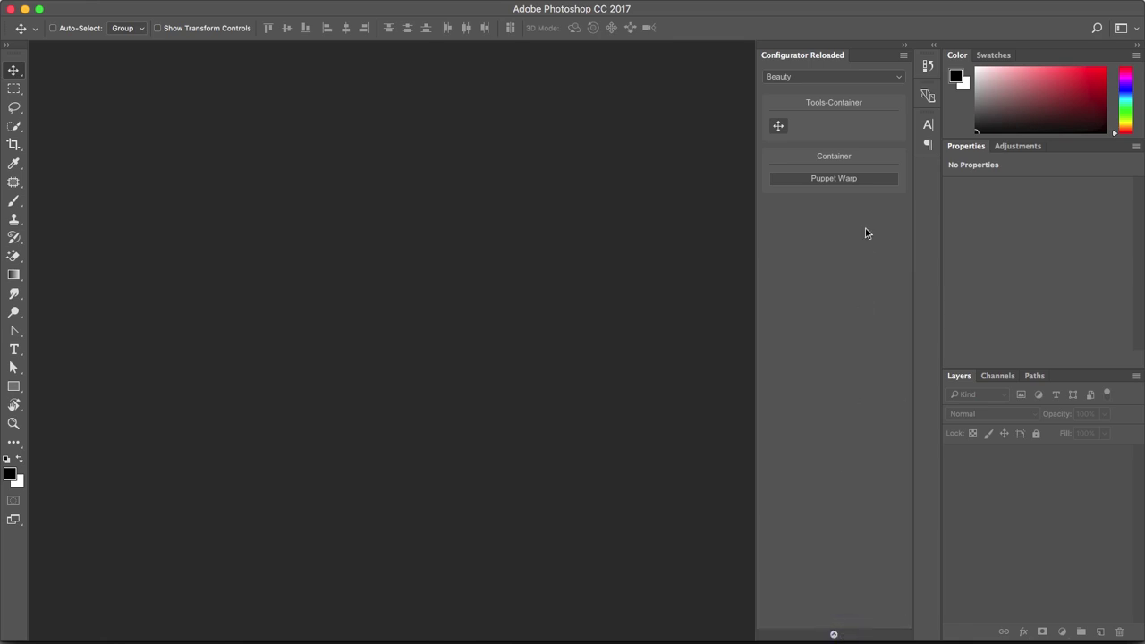
pyautogui.click(881, 77)
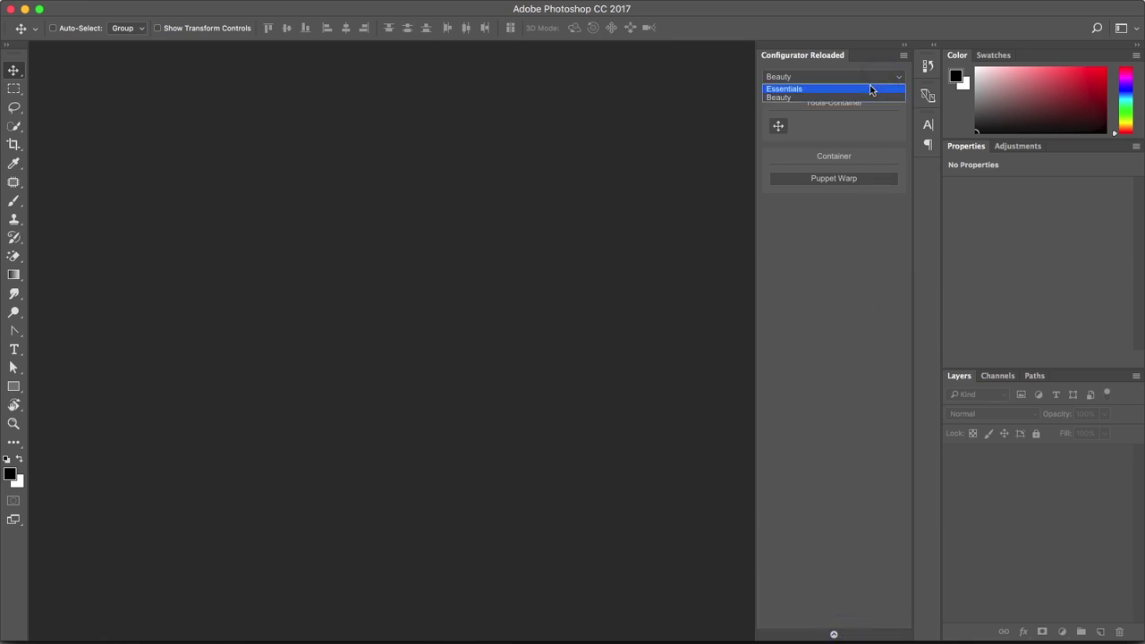
pyautogui.click(870, 89)
pyautogui.click(868, 77)
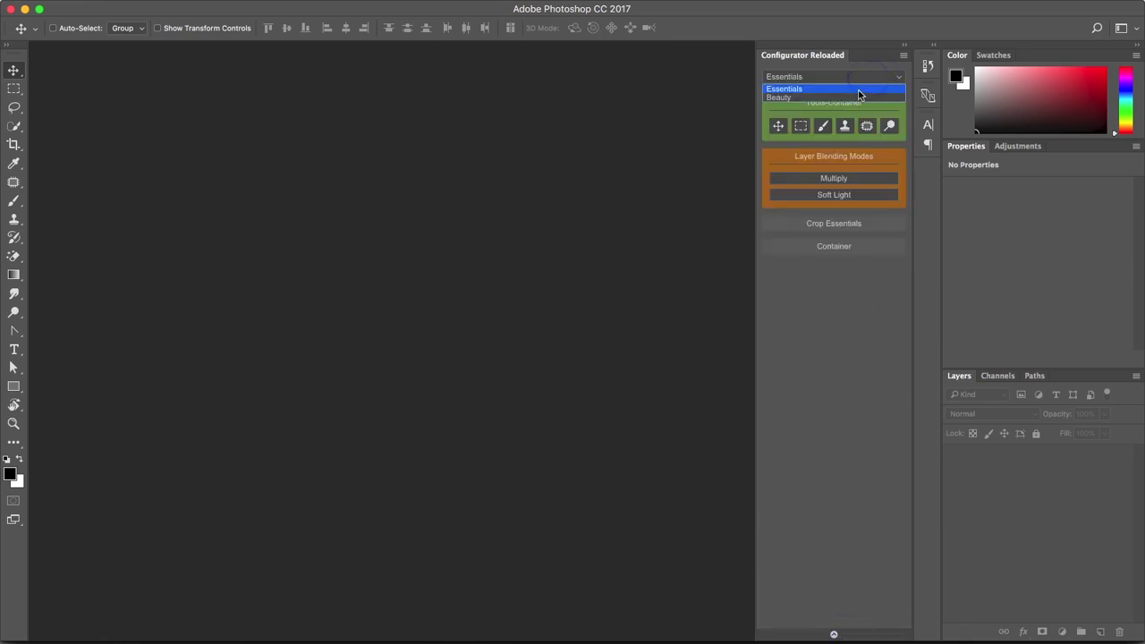
pyautogui.click(856, 97)
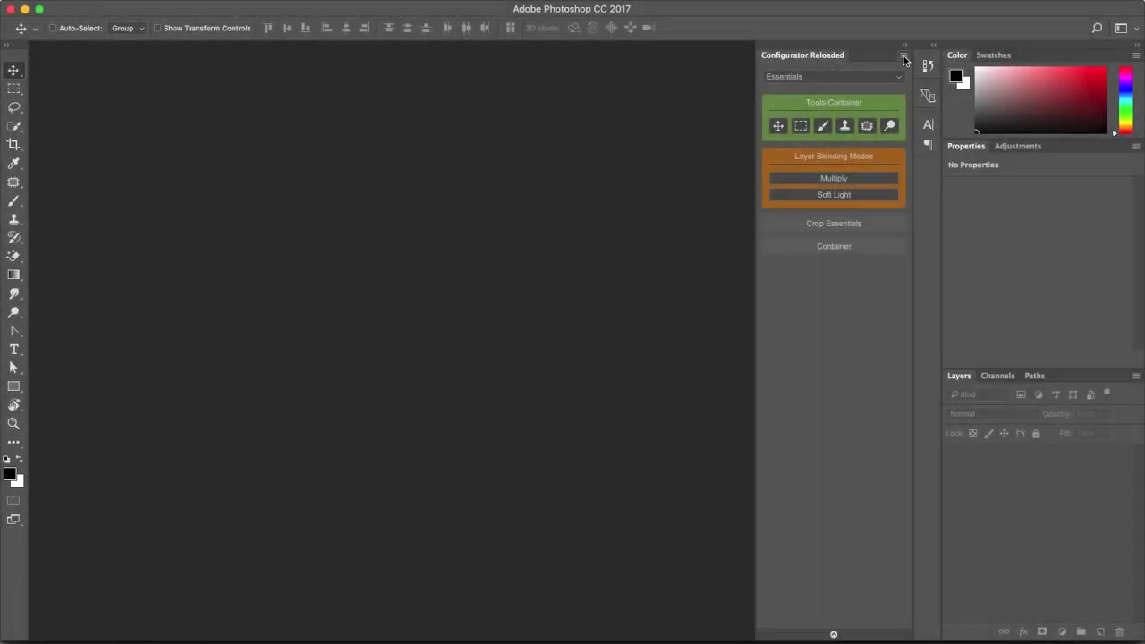
# Add the Sharpen.jsx custom script as a Sharpen button under Multiply and Soft Light.
pyautogui.click(904, 58)
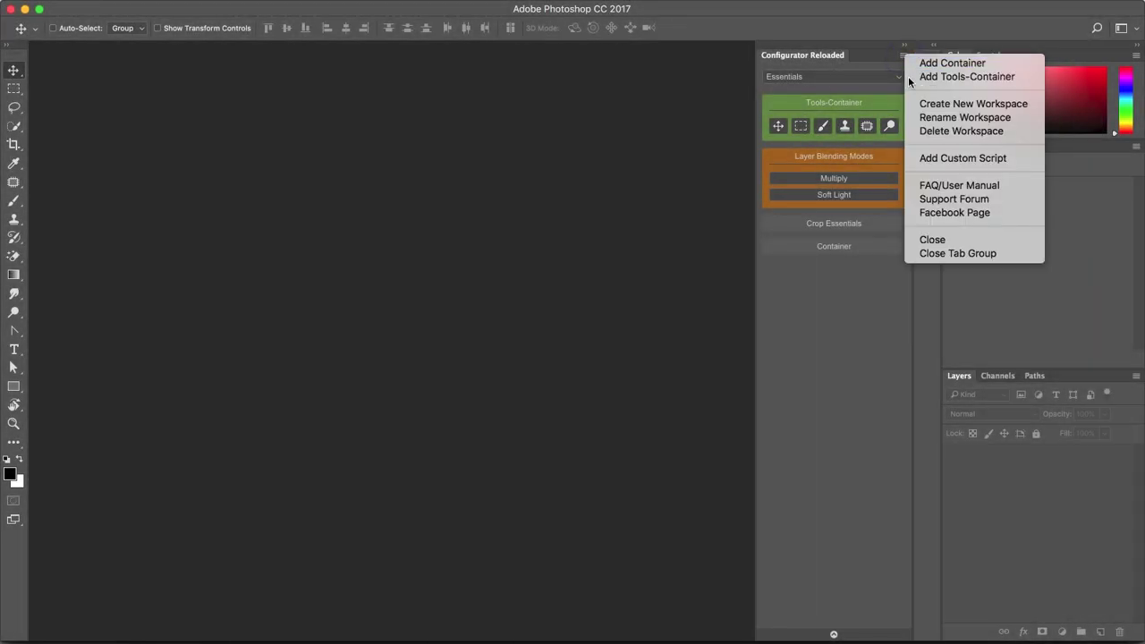
pyautogui.click(930, 159)
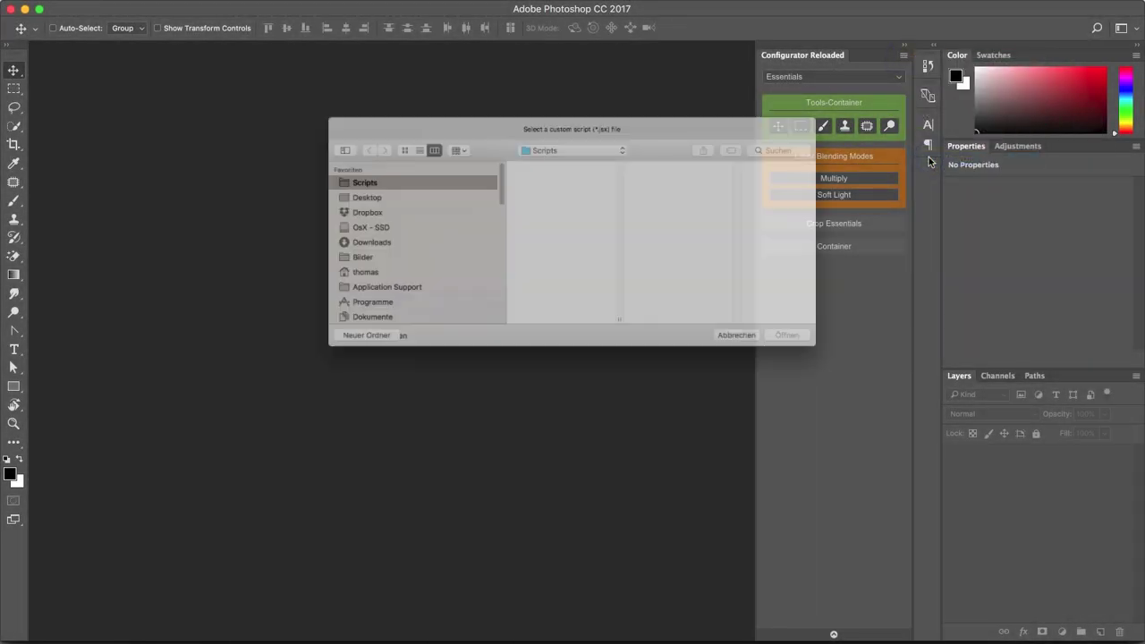
pyautogui.click(575, 169)
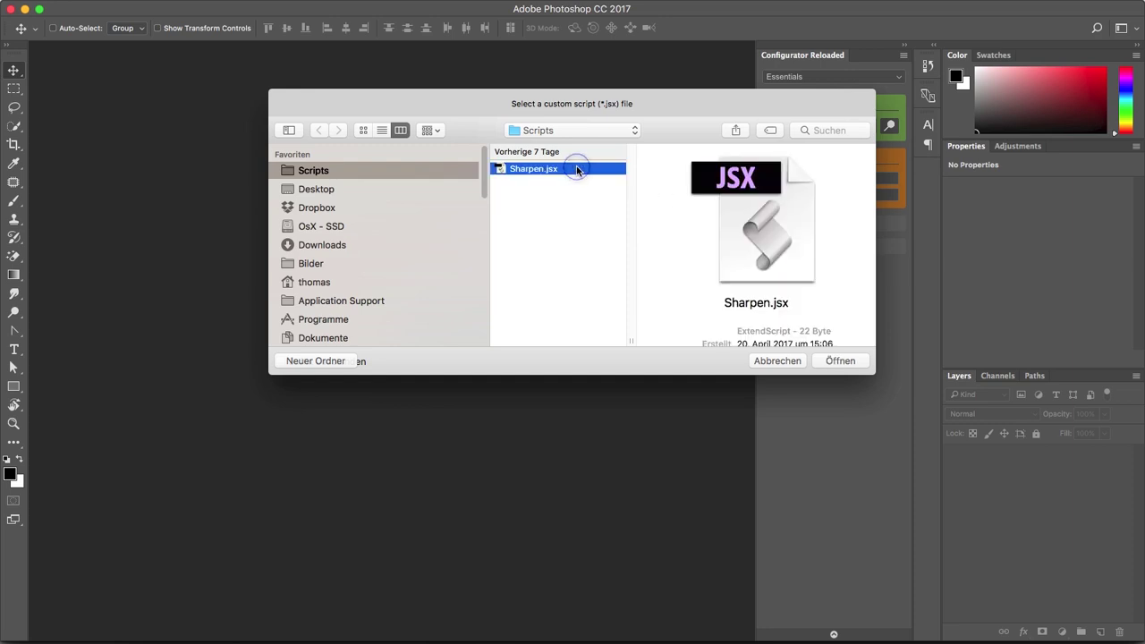
pyautogui.click(839, 360)
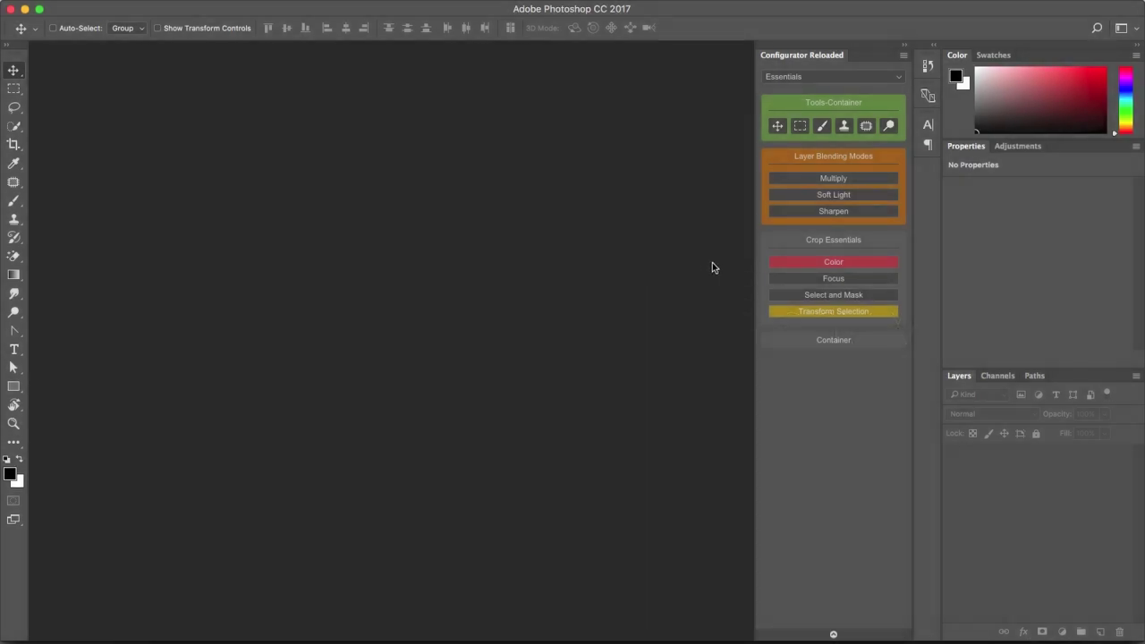
# Widen, float and resize the Configurator Reloaded panel, then dock it back as its own column.
pyautogui.moveTo(755, 263); pyautogui.dragTo(572, 266)
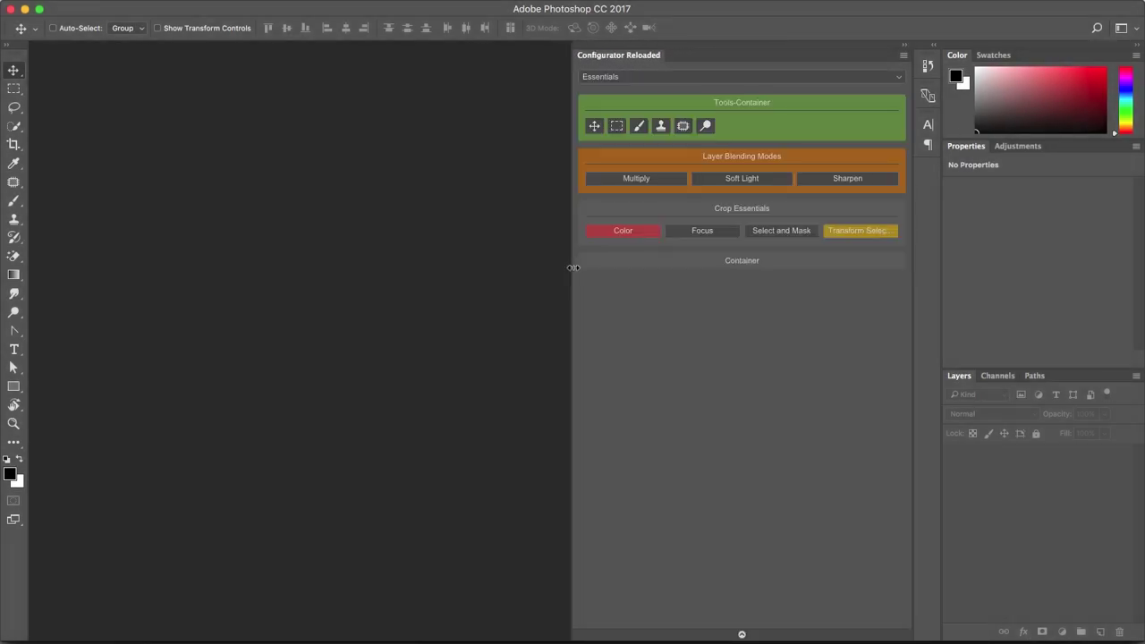
pyautogui.moveTo(634, 54)
pyautogui.mouseDown()
pyautogui.moveTo(465, 61)
pyautogui.moveTo(933, 184)
pyautogui.moveTo(922, 175)
pyautogui.mouseUp()
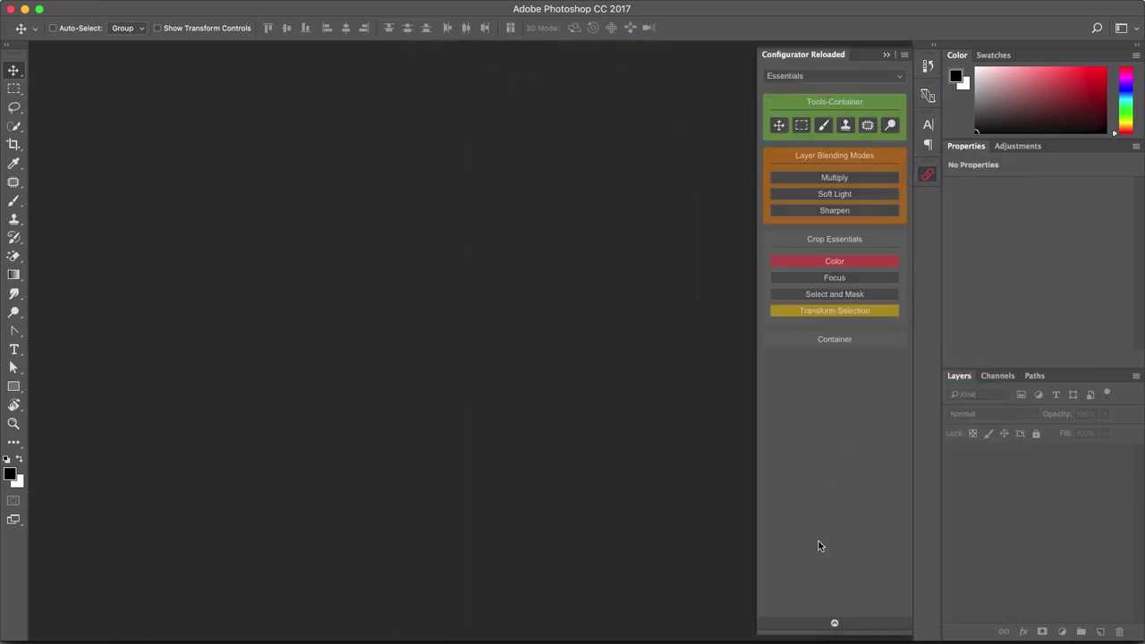
pyautogui.moveTo(798, 631); pyautogui.dragTo(804, 442)
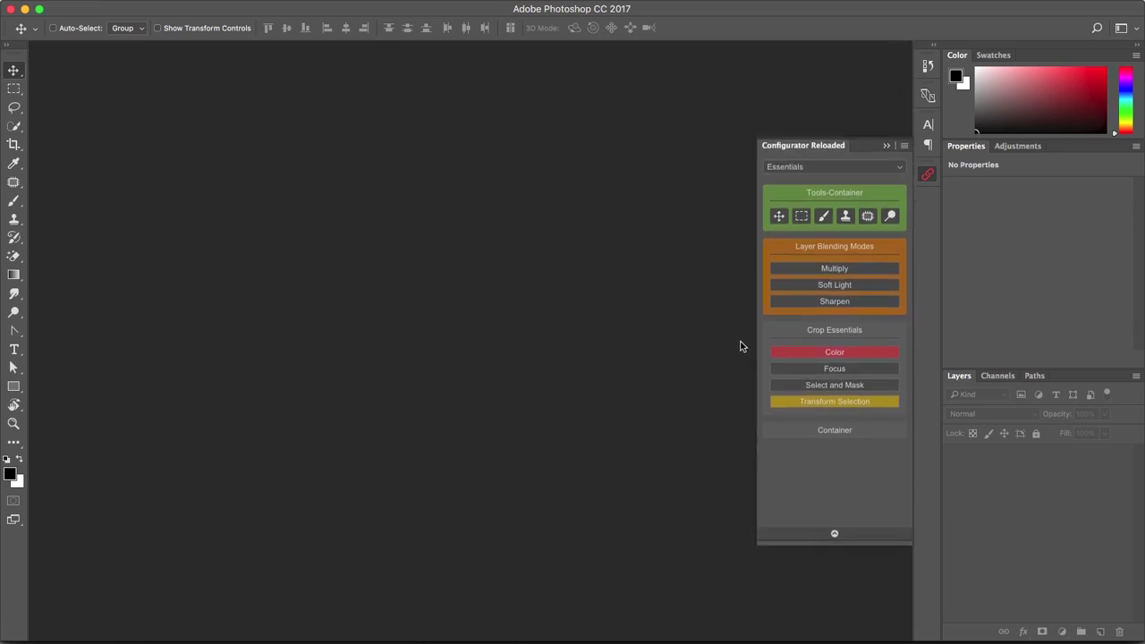
pyautogui.moveTo(756, 340); pyautogui.dragTo(836, 340)
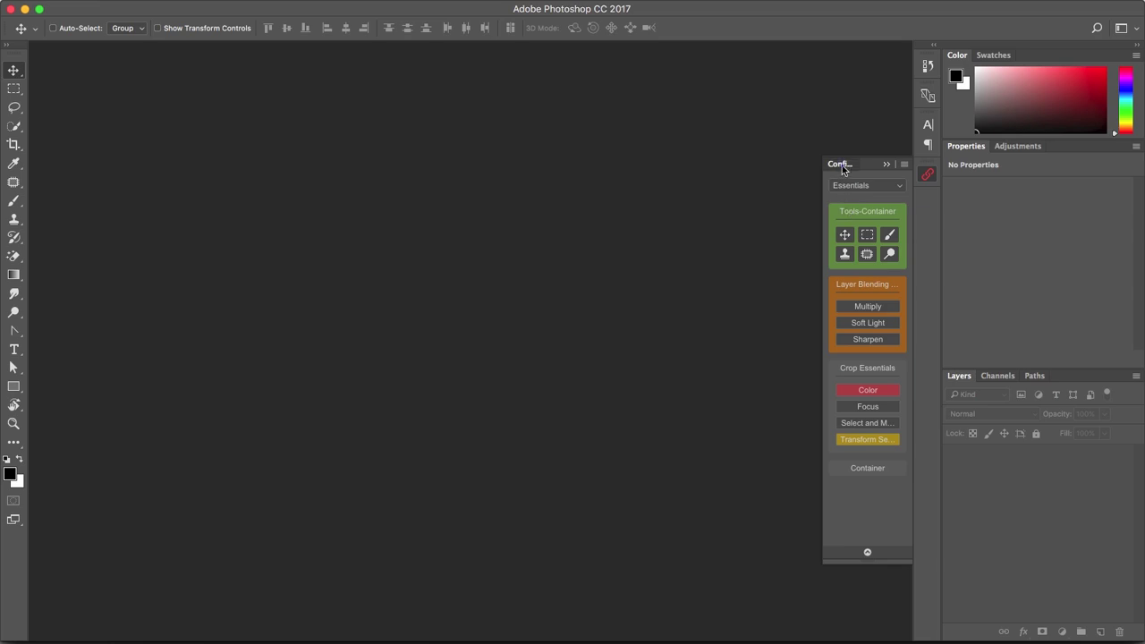
pyautogui.moveTo(849, 167)
pyautogui.mouseDown()
pyautogui.moveTo(729, 169)
pyautogui.moveTo(976, 153)
pyautogui.moveTo(492, 173)
pyautogui.moveTo(34, 102)
pyautogui.mouseUp()
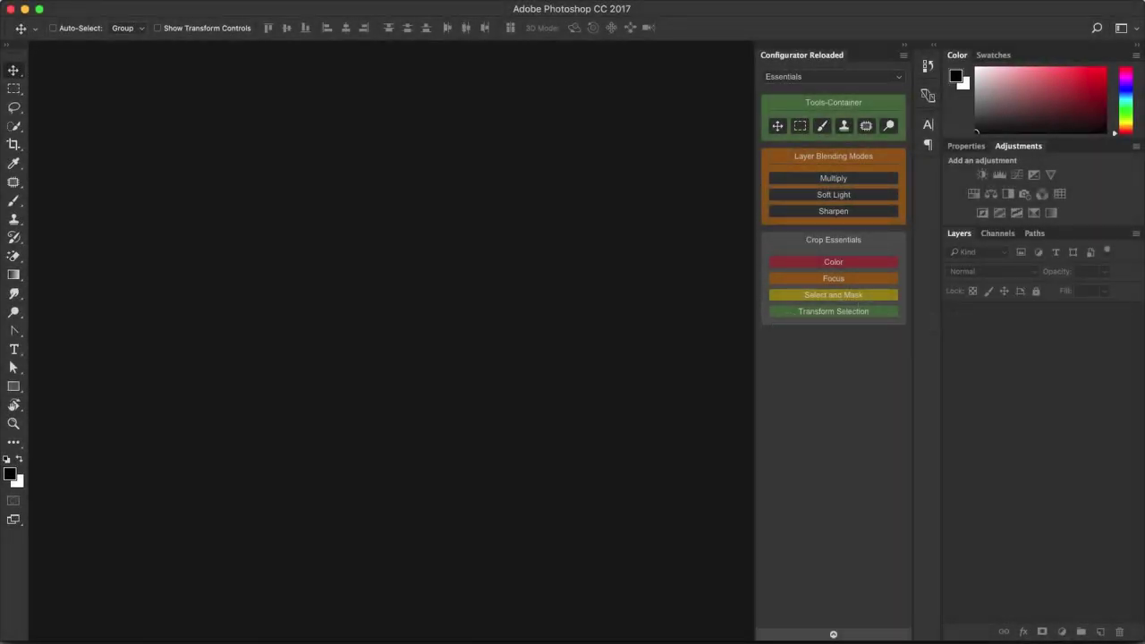
# Cycle the interface colour theme with Shift+F2 three times to reach the lightest grey.
pyautogui.hotkey('shift', 'F2')
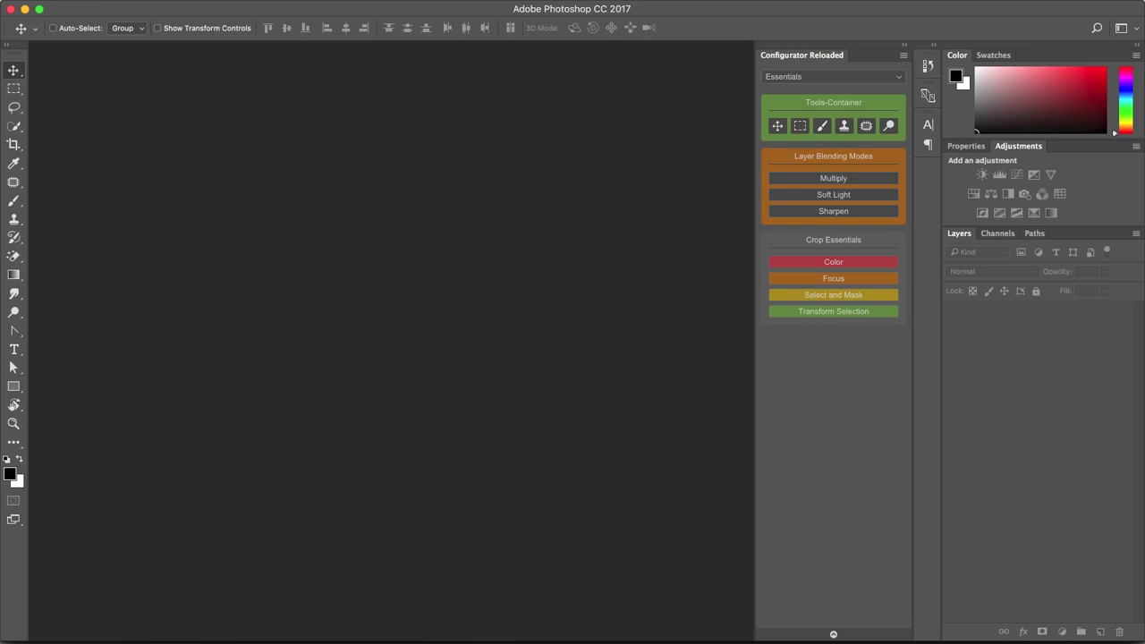
pyautogui.hotkey('shift', 'F2')
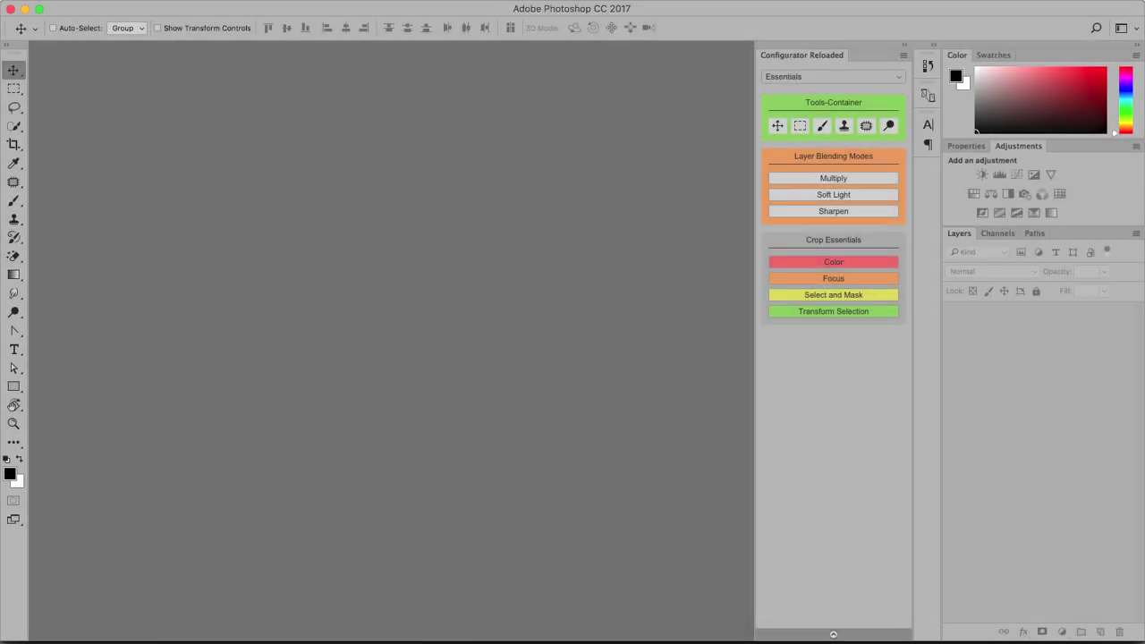
pyautogui.hotkey('shift', 'F2')
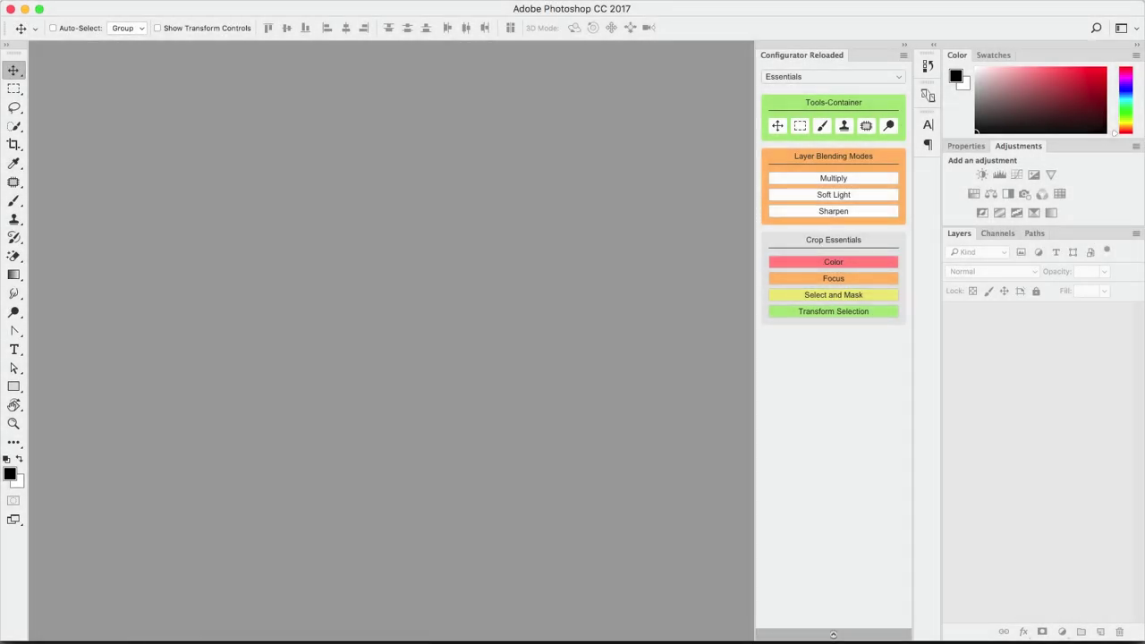